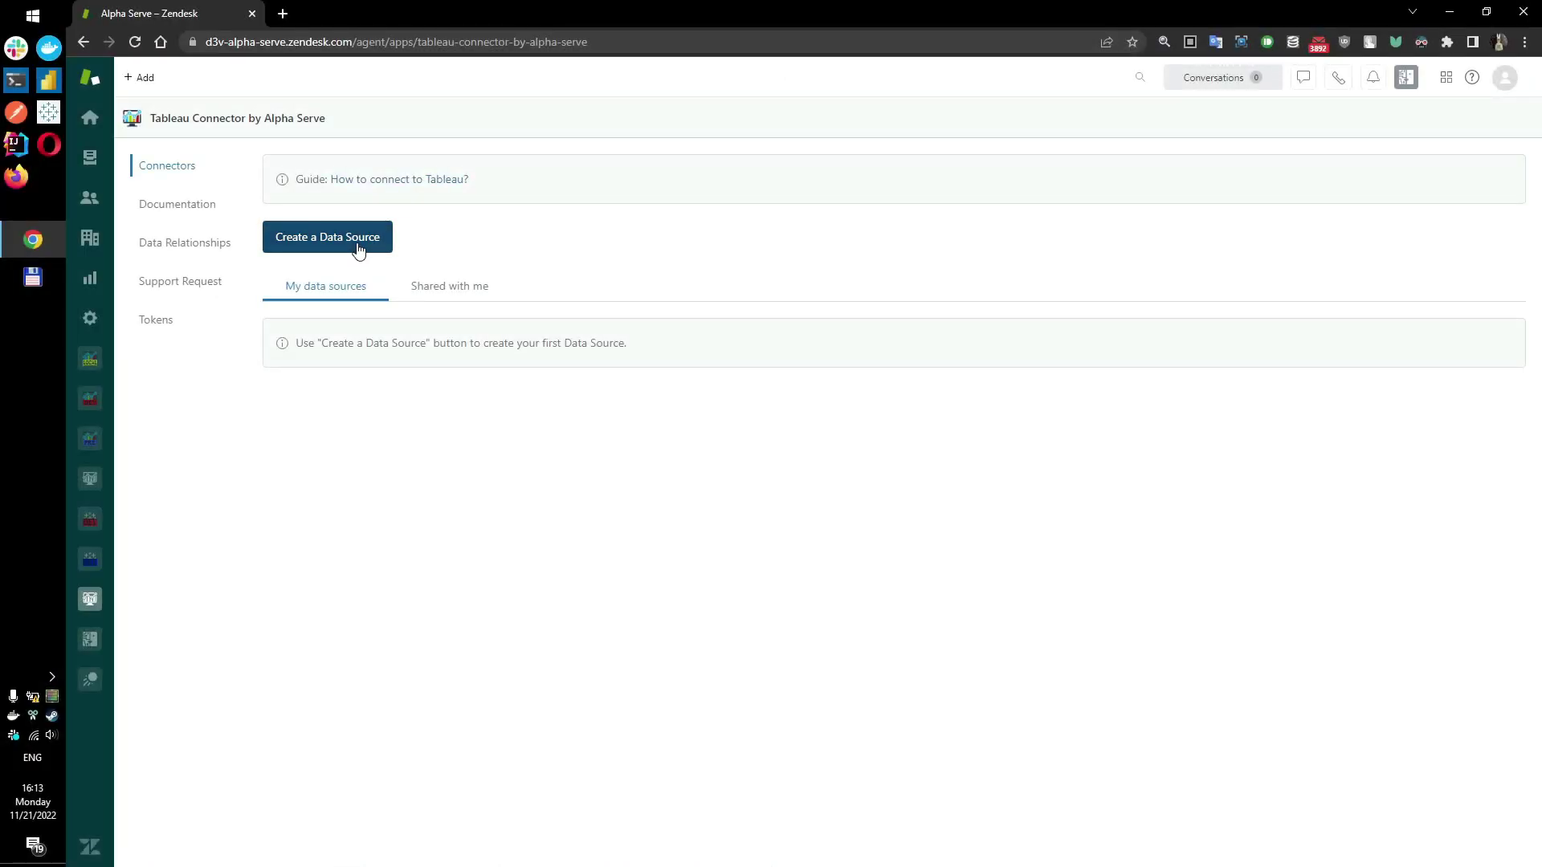
- Start a new data source named for the agent, described 'Recent tickets', set to Selected by query
{"action": "left_click", "coordinate": [358, 250]}
{"action": "left_click", "coordinate": [355, 247]}
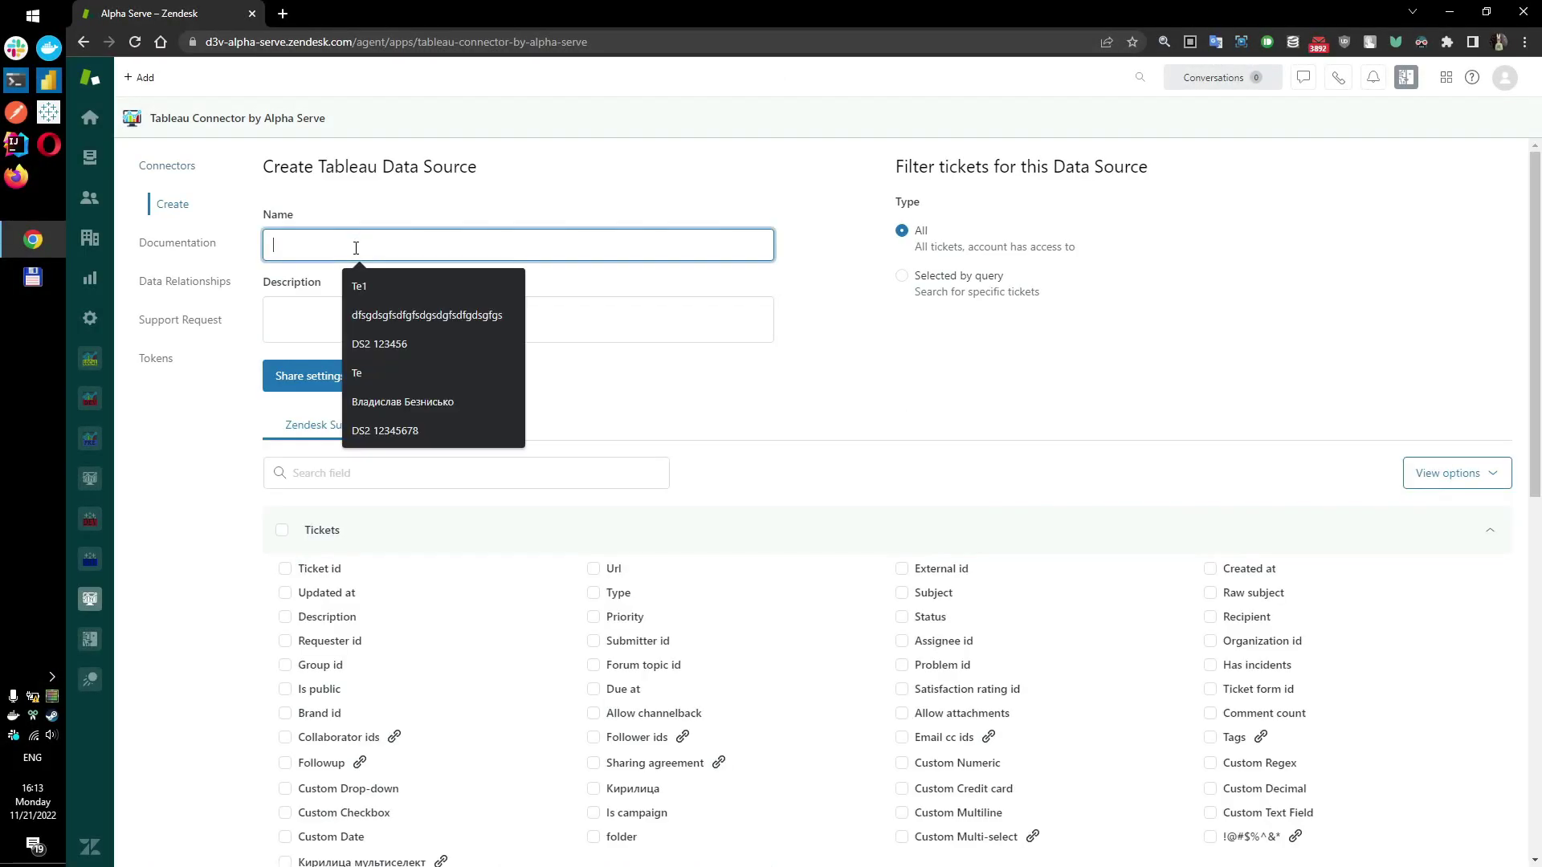
{"action": "type", "text": "Vlad's pending tickets"}
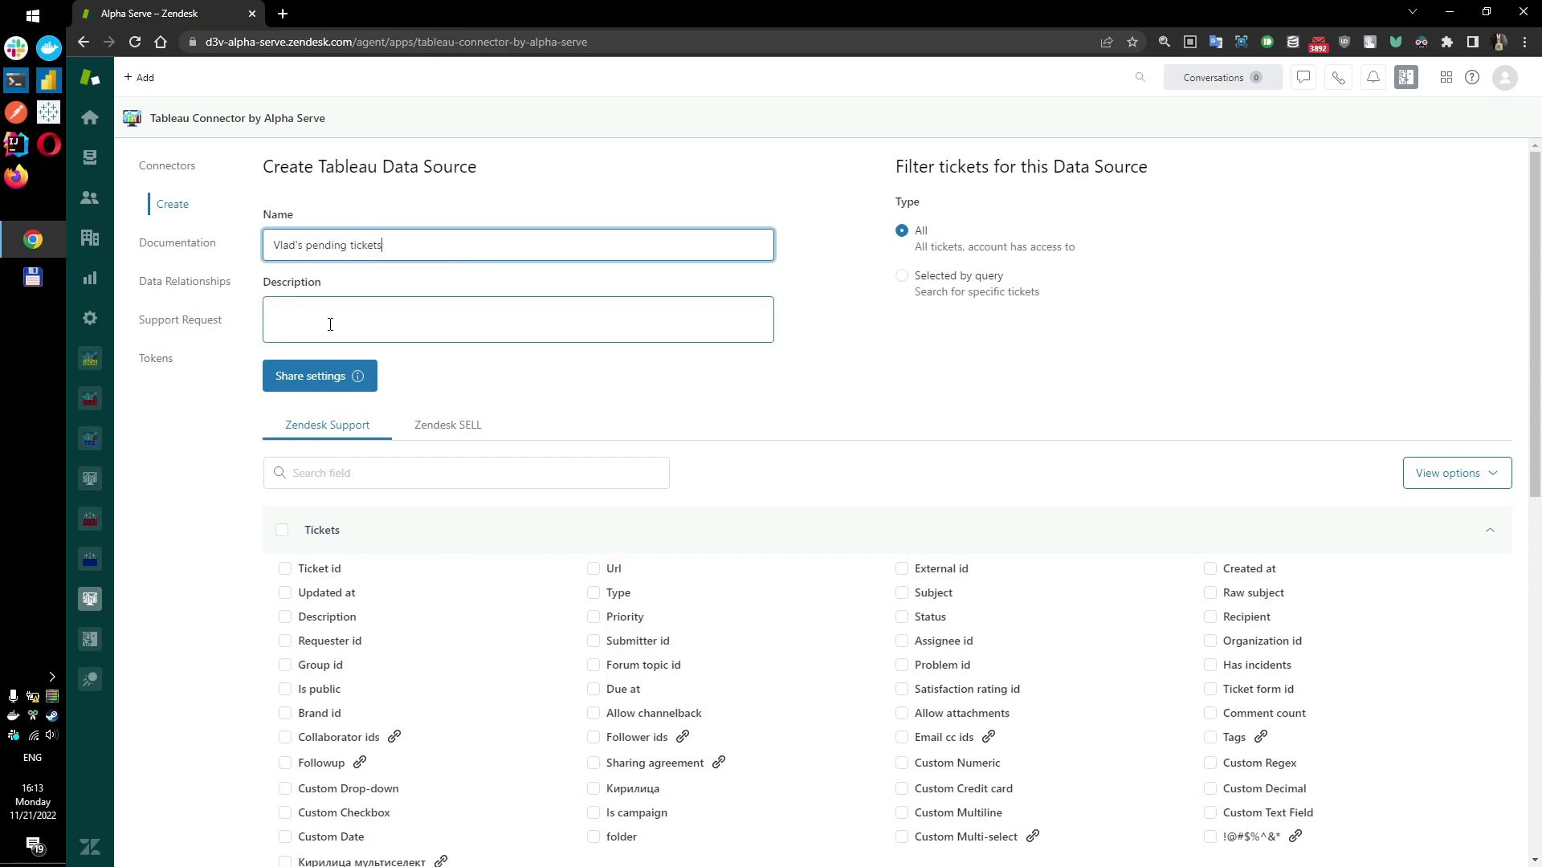
{"action": "left_click", "coordinate": [330, 325]}
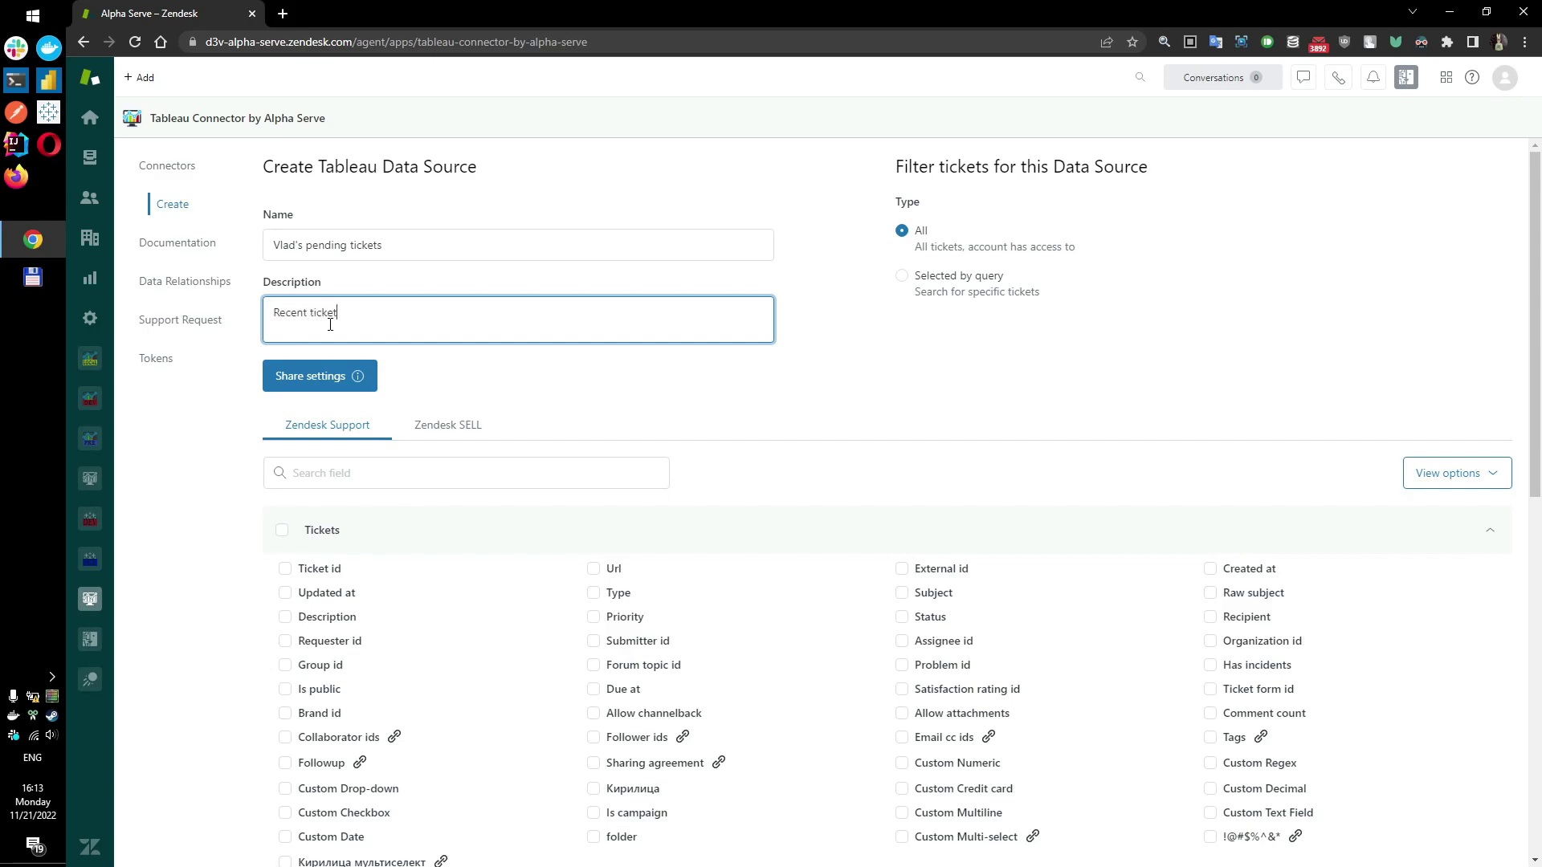
{"action": "left_click", "coordinate": [910, 285]}
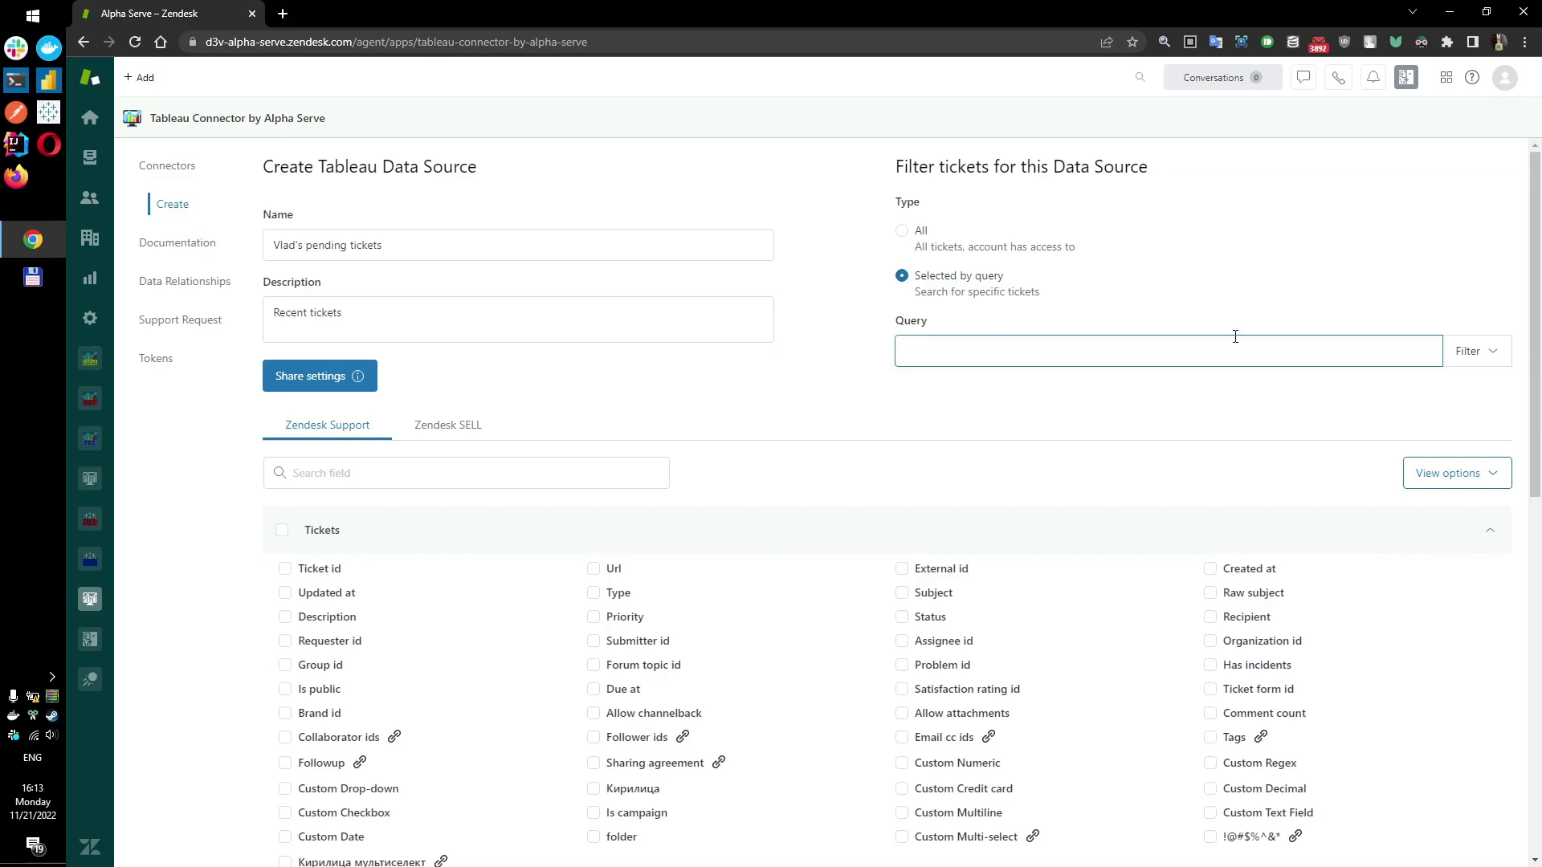
- Filter the query to Status Pending, the agent as assignee, and Updated after 2022-10-11
{"action": "left_click", "coordinate": [1469, 351]}
{"action": "left_click", "coordinate": [1411, 413]}
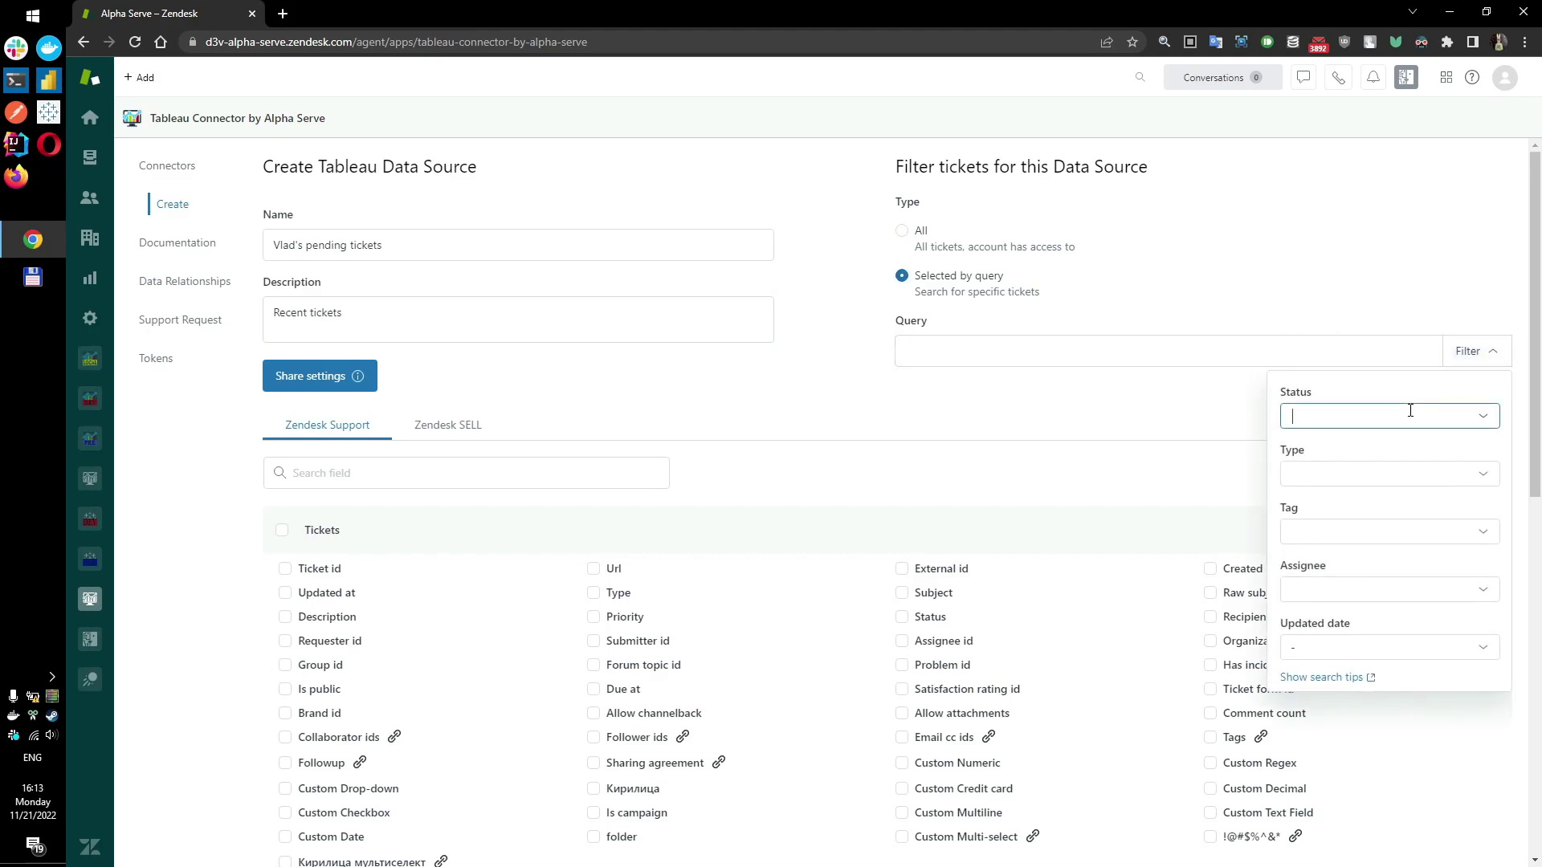
{"action": "left_click", "coordinate": [1340, 522]}
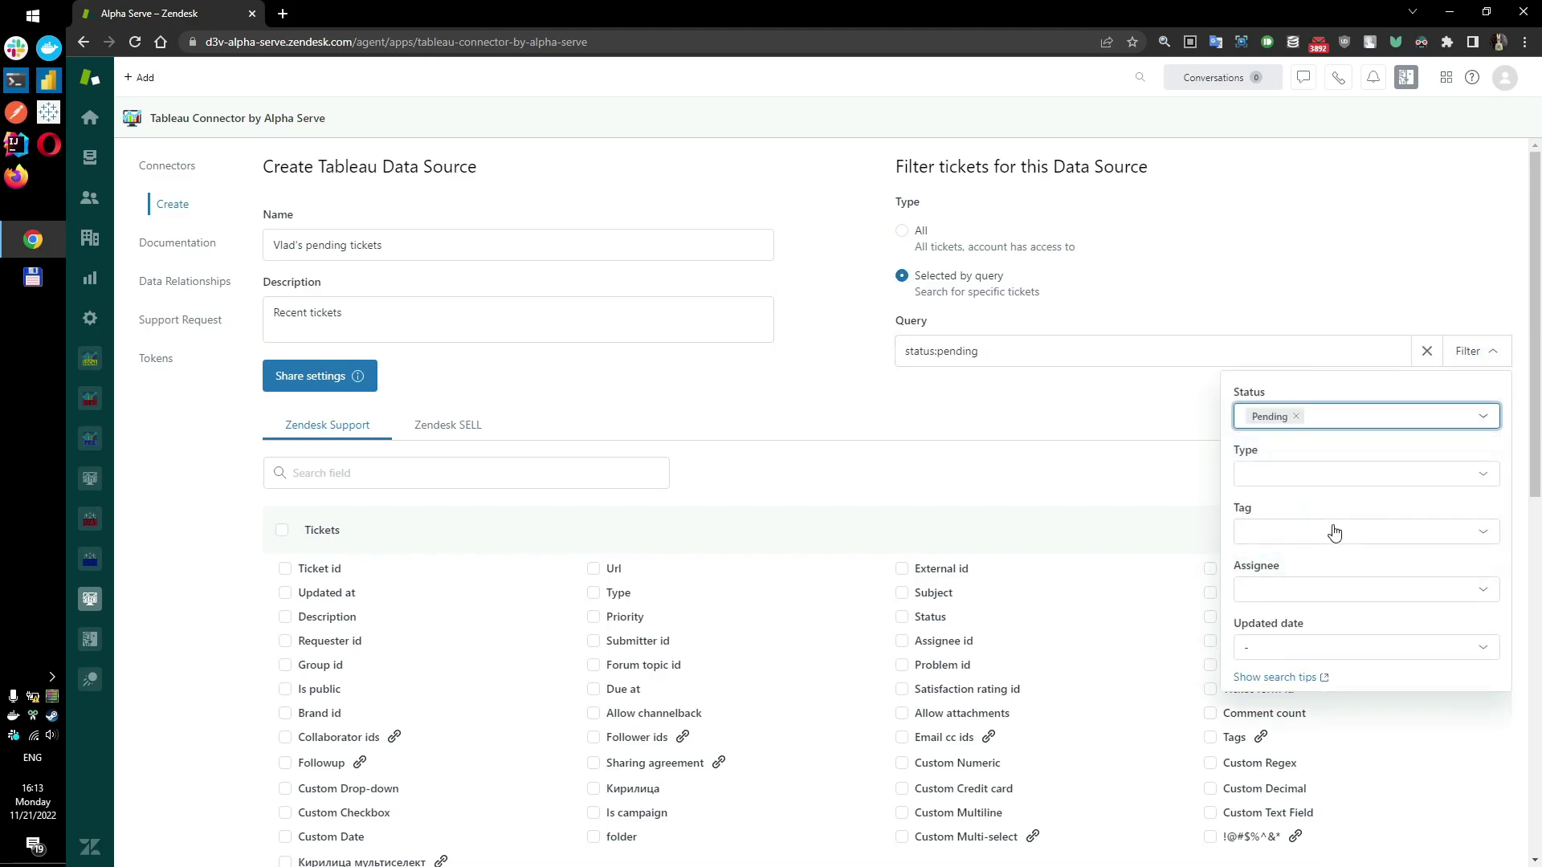
{"action": "left_click", "coordinate": [1290, 586]}
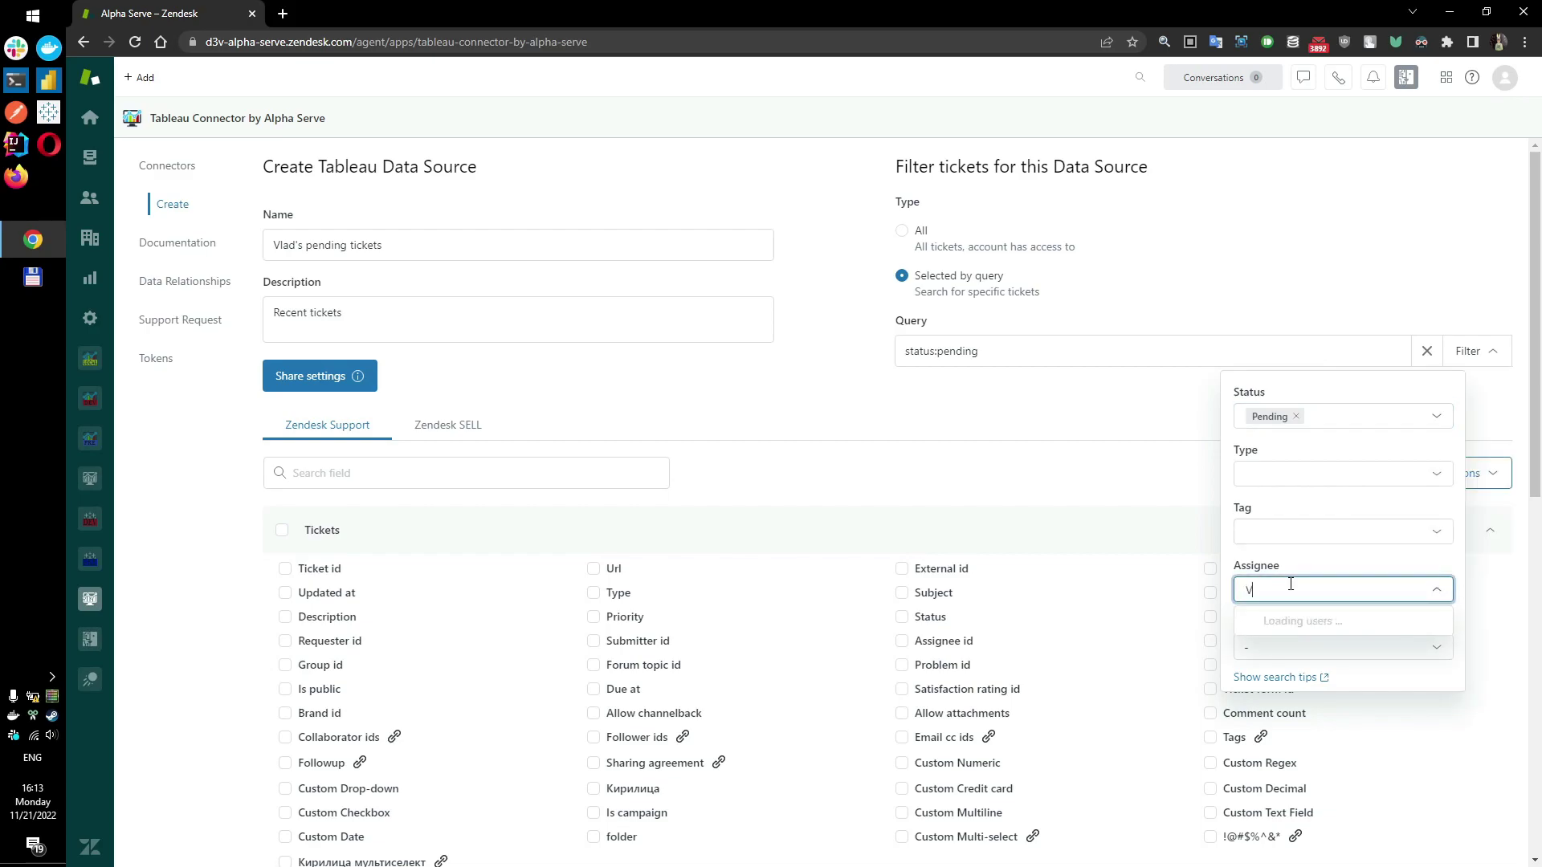
{"action": "left_click", "coordinate": [1309, 561]}
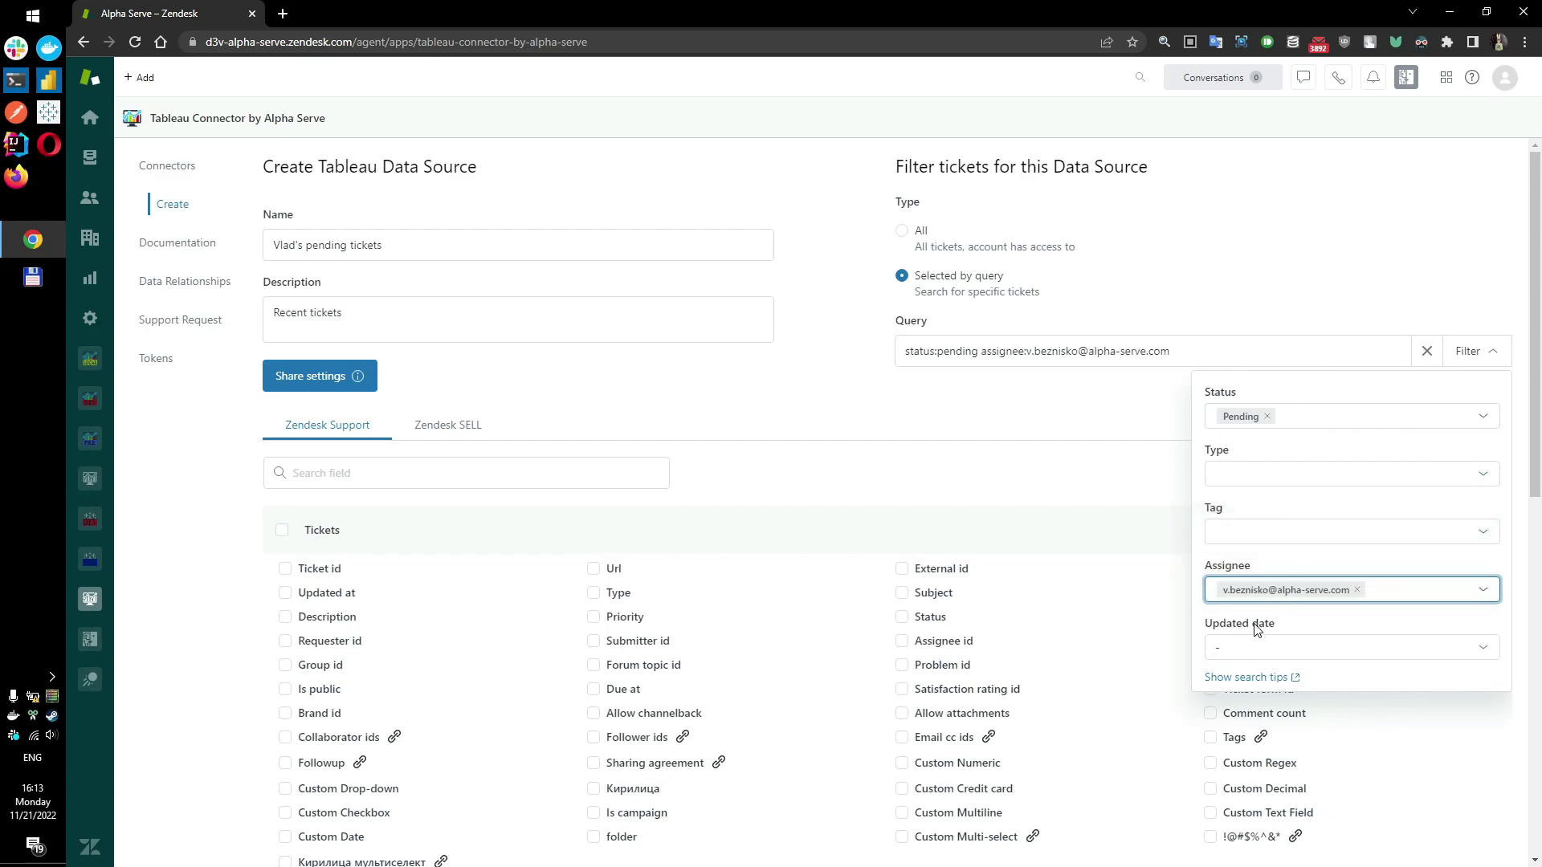
{"action": "left_click", "coordinate": [1246, 644]}
{"action": "left_click", "coordinate": [1275, 573]}
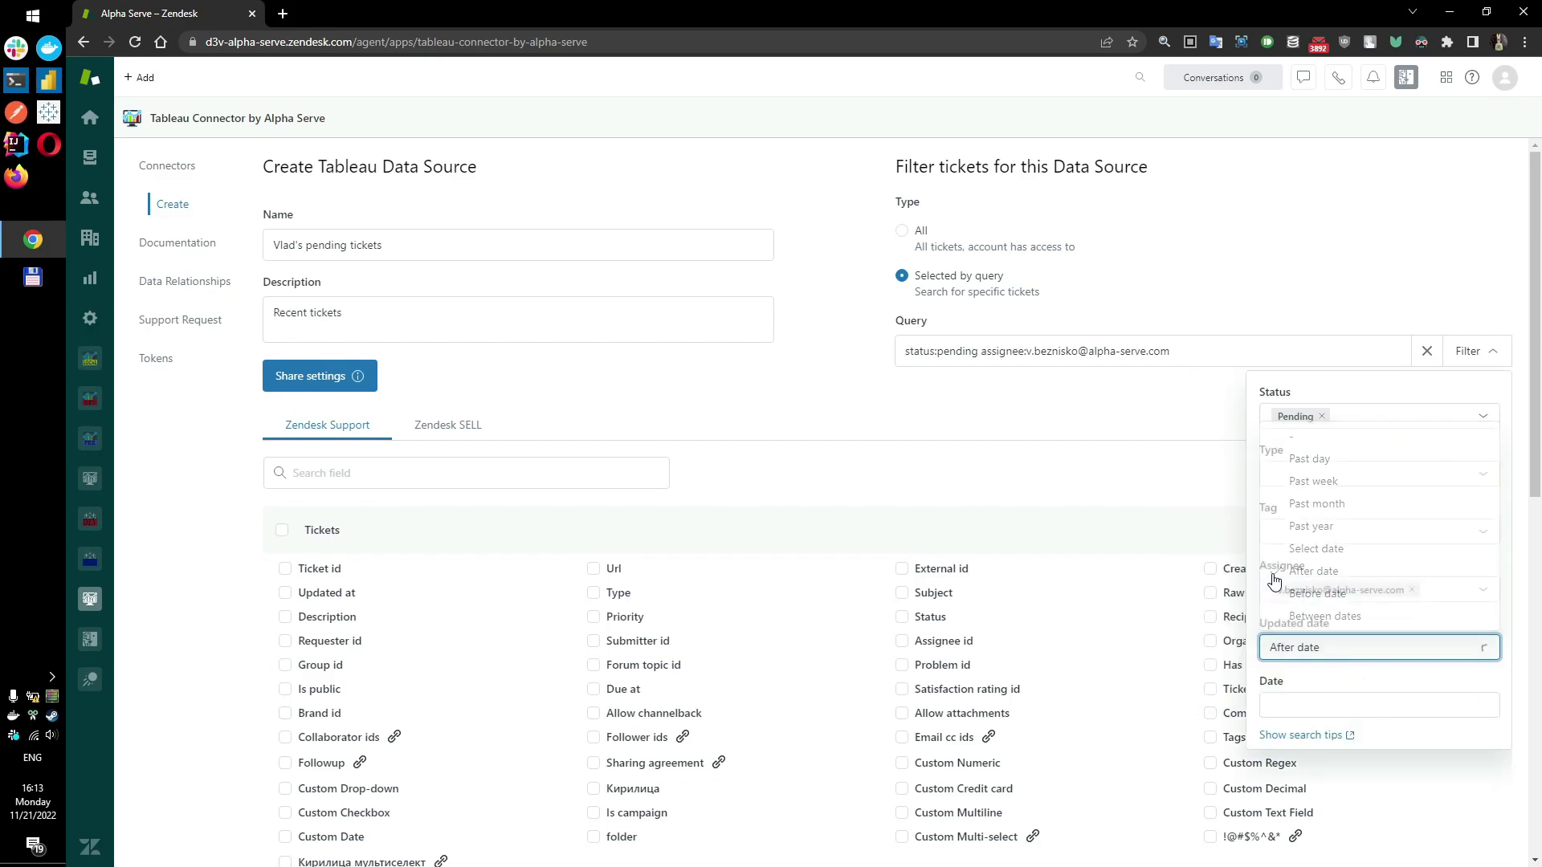
{"action": "left_click", "coordinate": [1271, 704]}
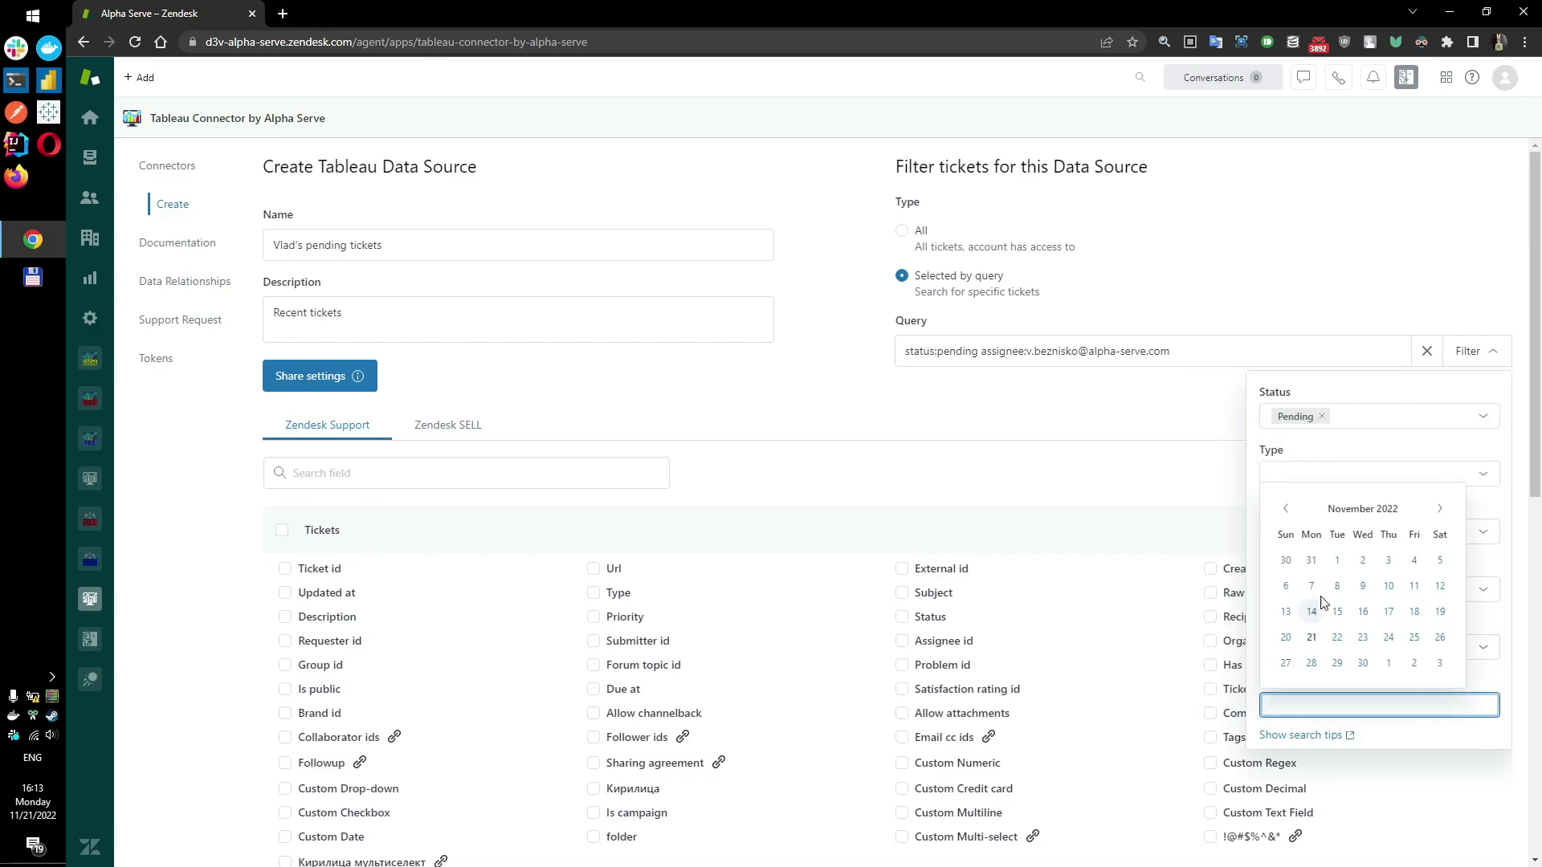
{"action": "left_click", "coordinate": [1286, 508]}
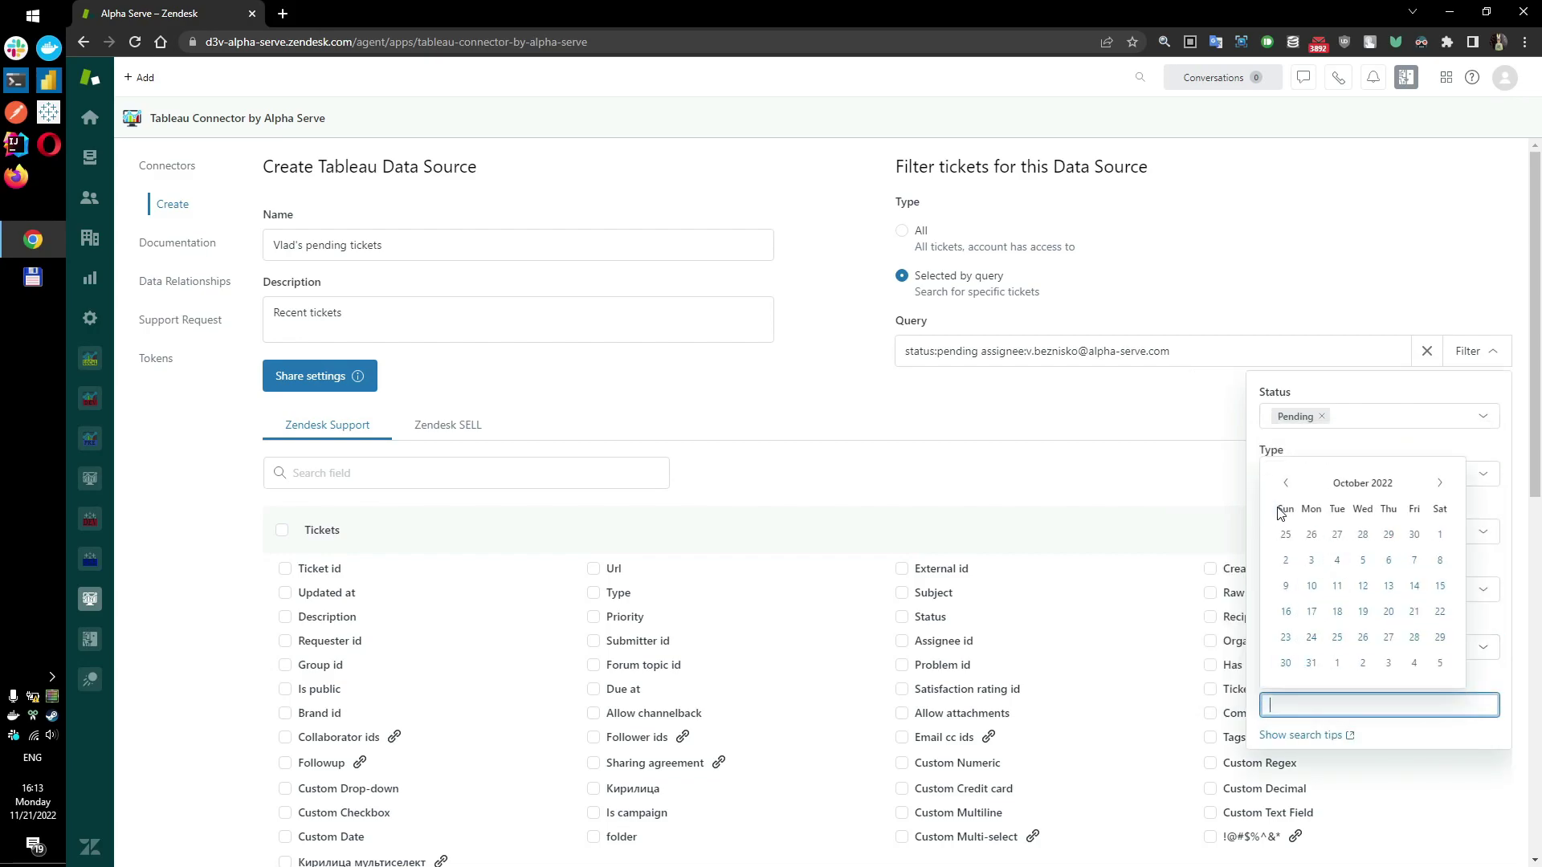
{"action": "left_click", "coordinate": [1337, 586]}
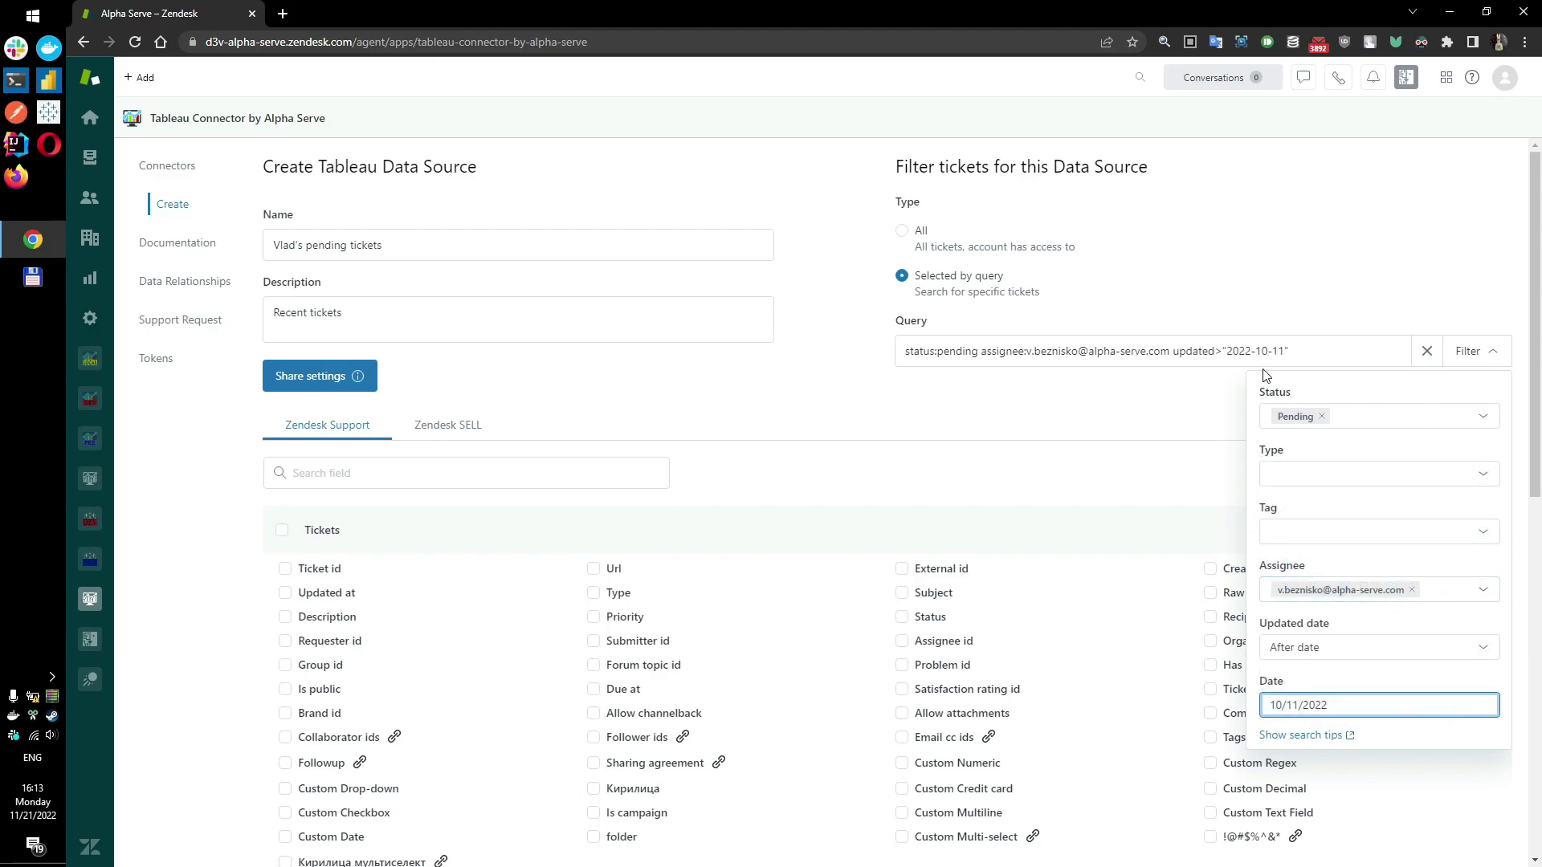
{"action": "left_click", "coordinate": [1235, 385]}
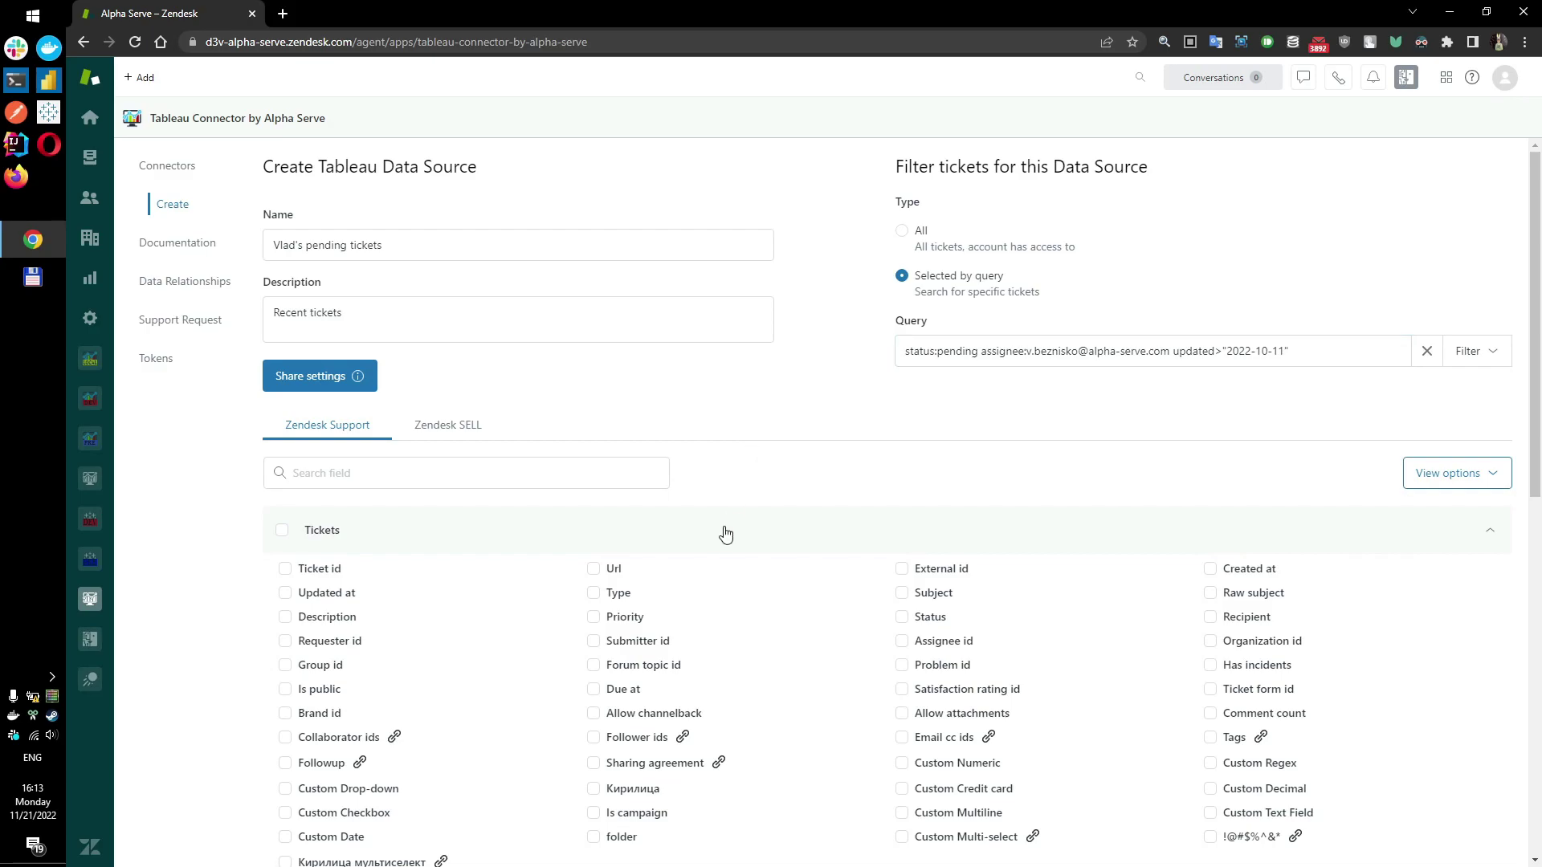
- Browse the Tickets fields on the Zendesk Support and Zendesk SELL tabs, ending on Support
{"action": "scroll", "coordinate": [725, 534], "scroll_direction": "down", "scroll_amount": 3}
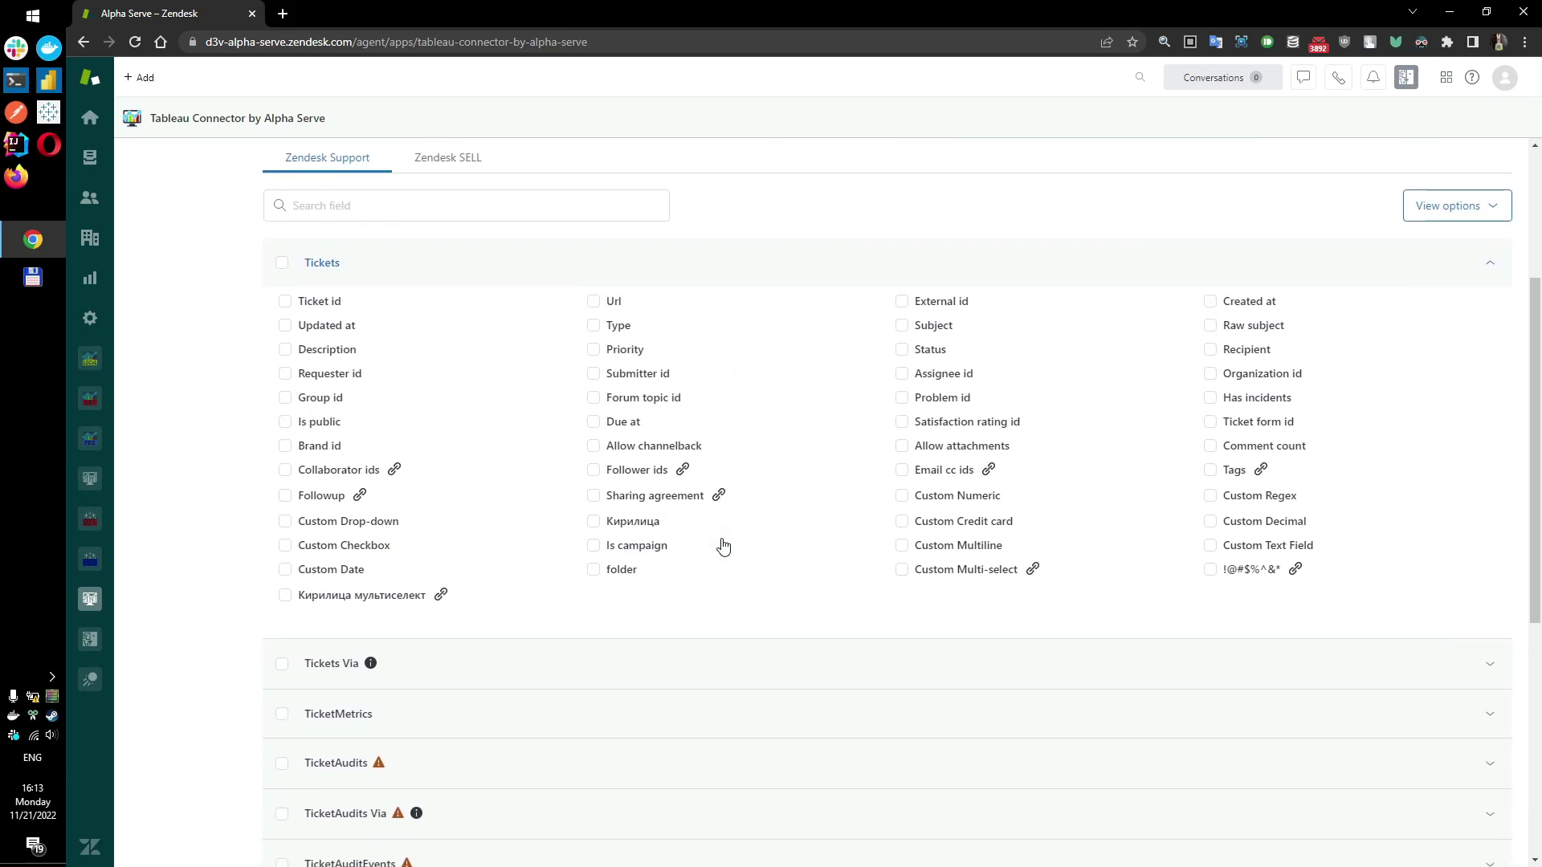
{"action": "scroll", "coordinate": [723, 546], "scroll_direction": "down", "scroll_amount": 5}
{"action": "scroll", "coordinate": [723, 546], "scroll_direction": "up", "scroll_amount": 1}
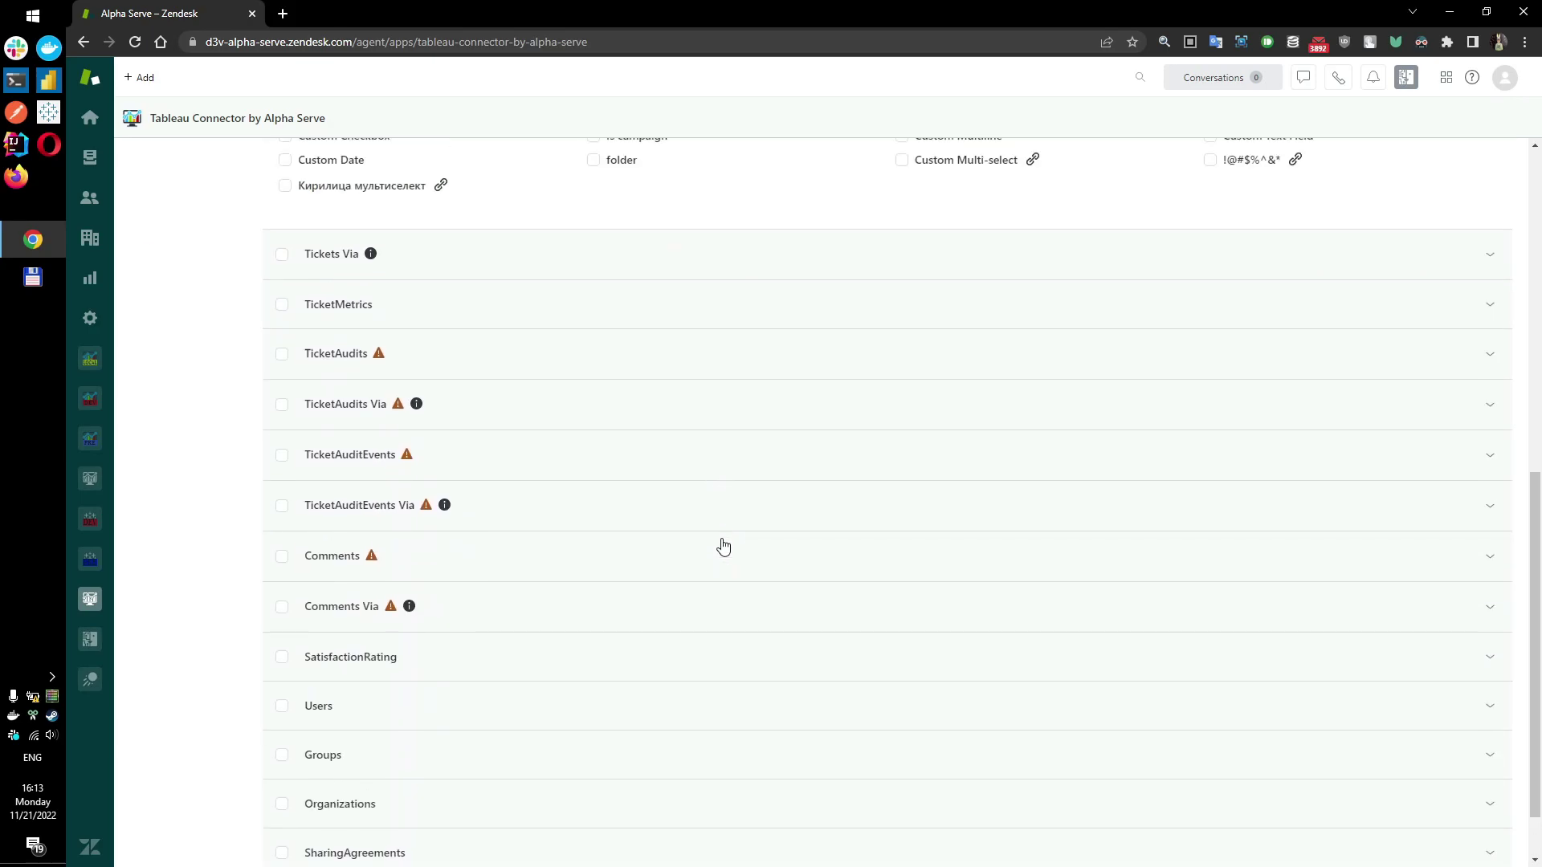
{"action": "scroll", "coordinate": [723, 546], "scroll_direction": "up", "scroll_amount": 6}
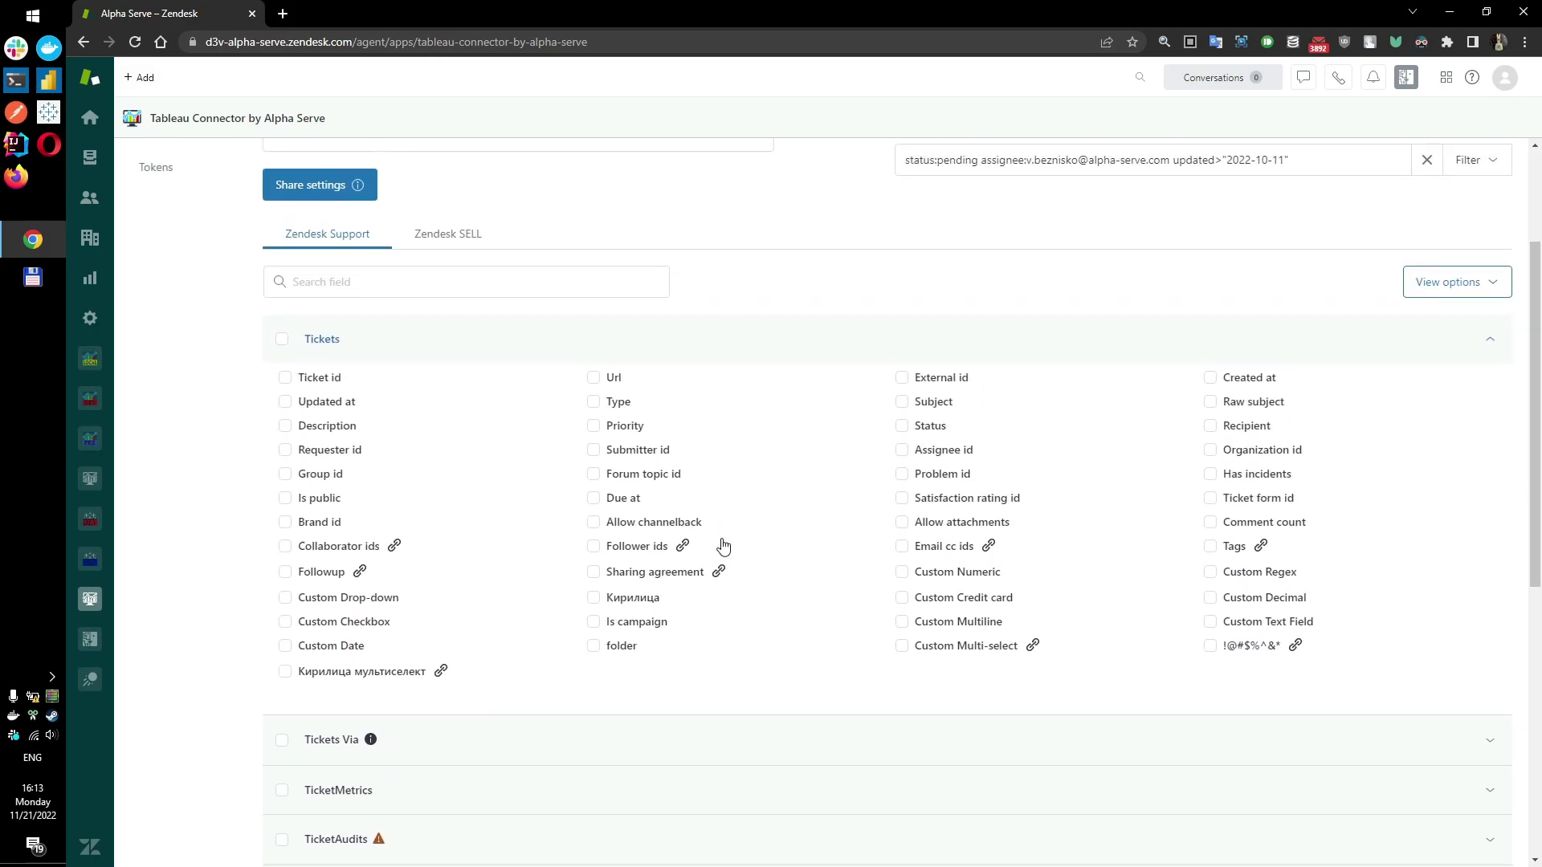
{"action": "left_click", "coordinate": [449, 233]}
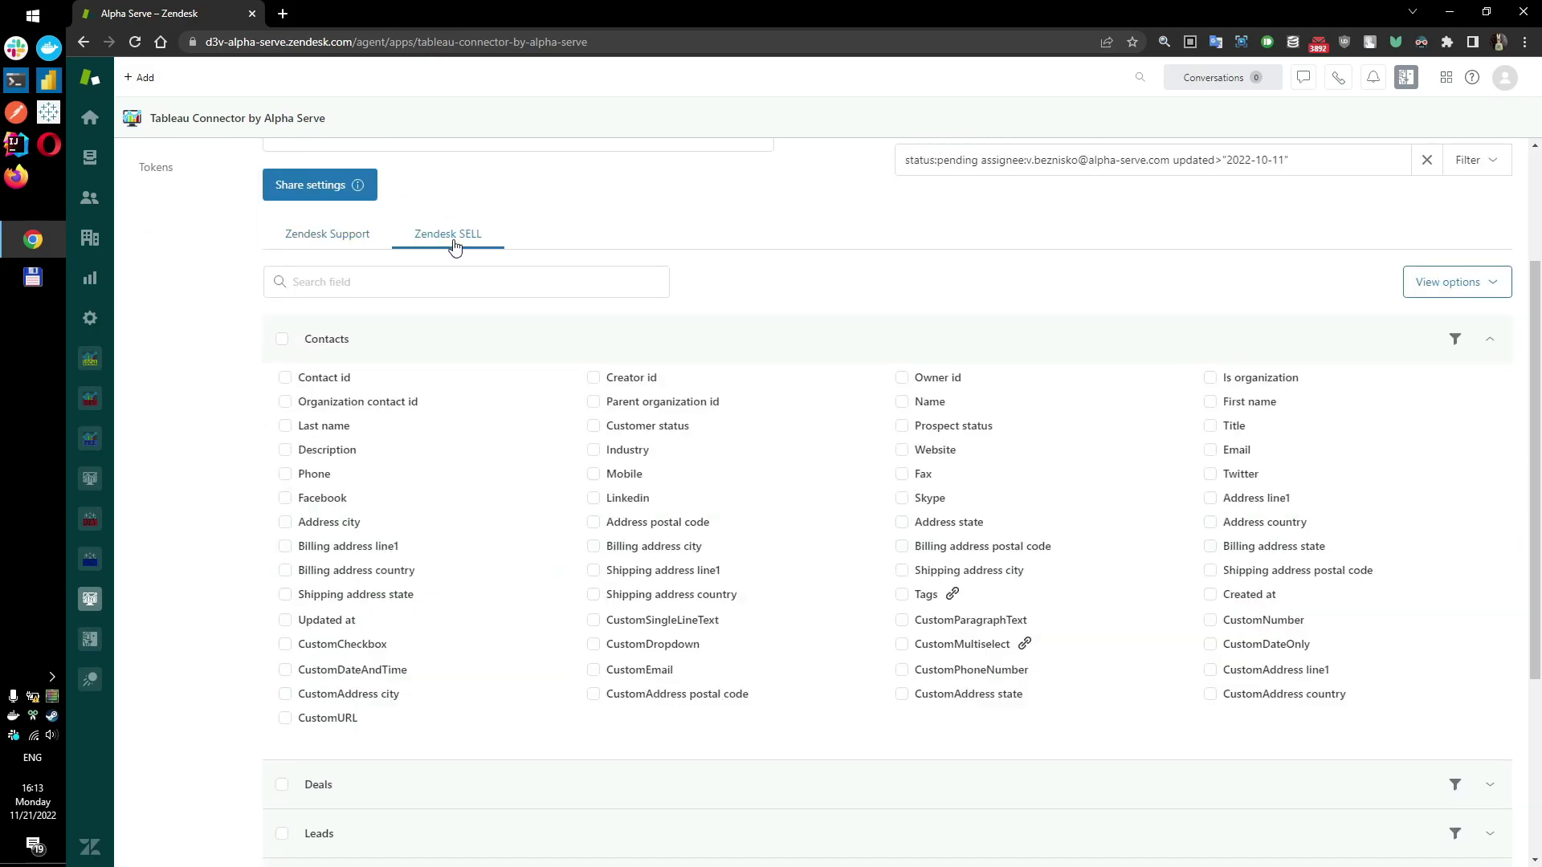
{"action": "scroll", "coordinate": [463, 595], "scroll_direction": "down", "scroll_amount": 4}
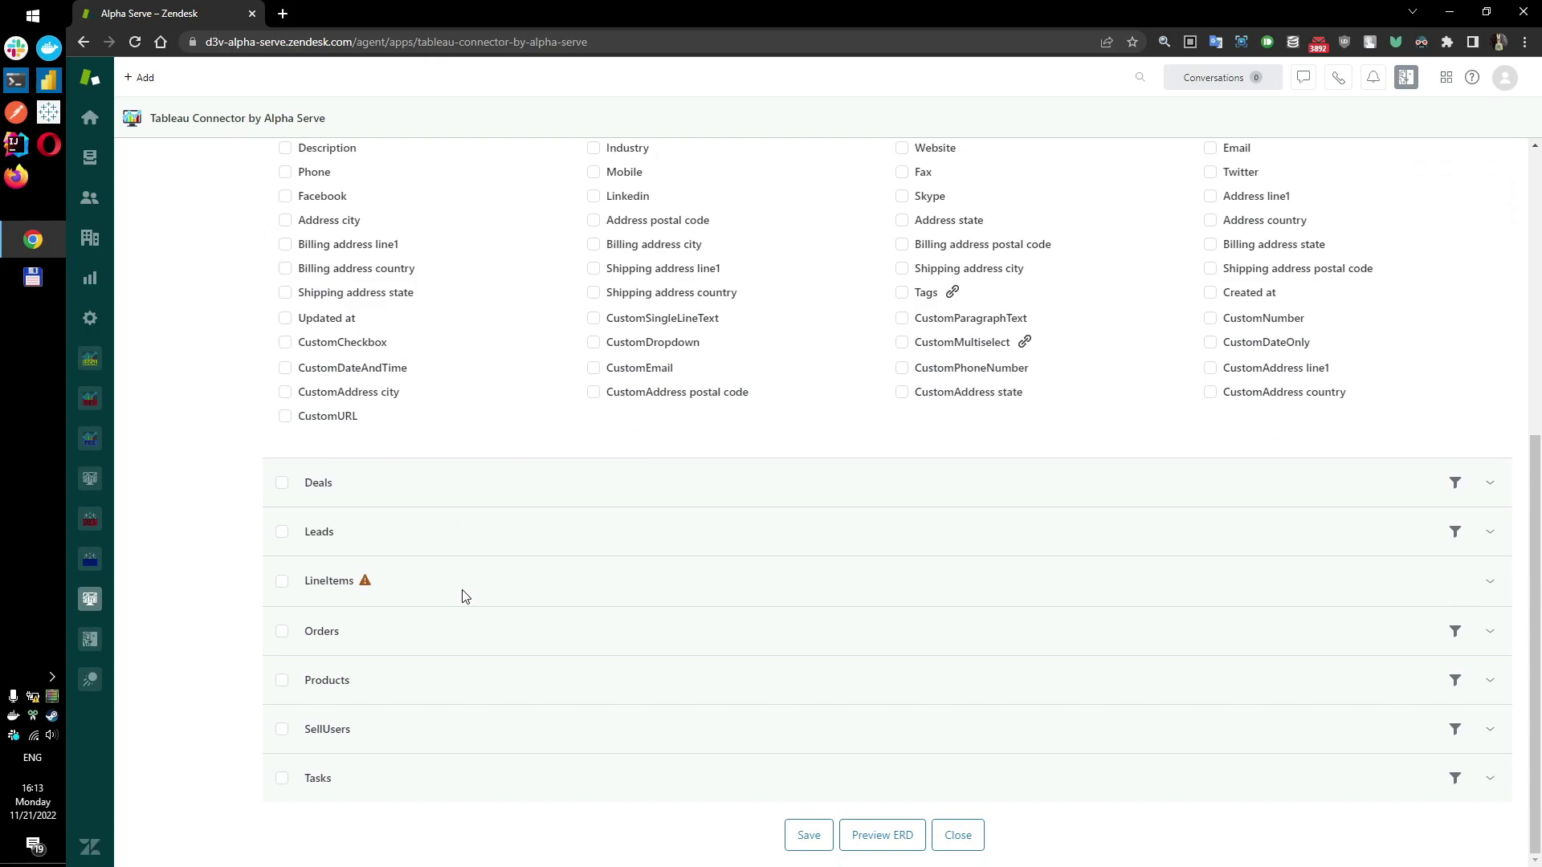
{"action": "scroll", "coordinate": [464, 596], "scroll_direction": "up", "scroll_amount": 4}
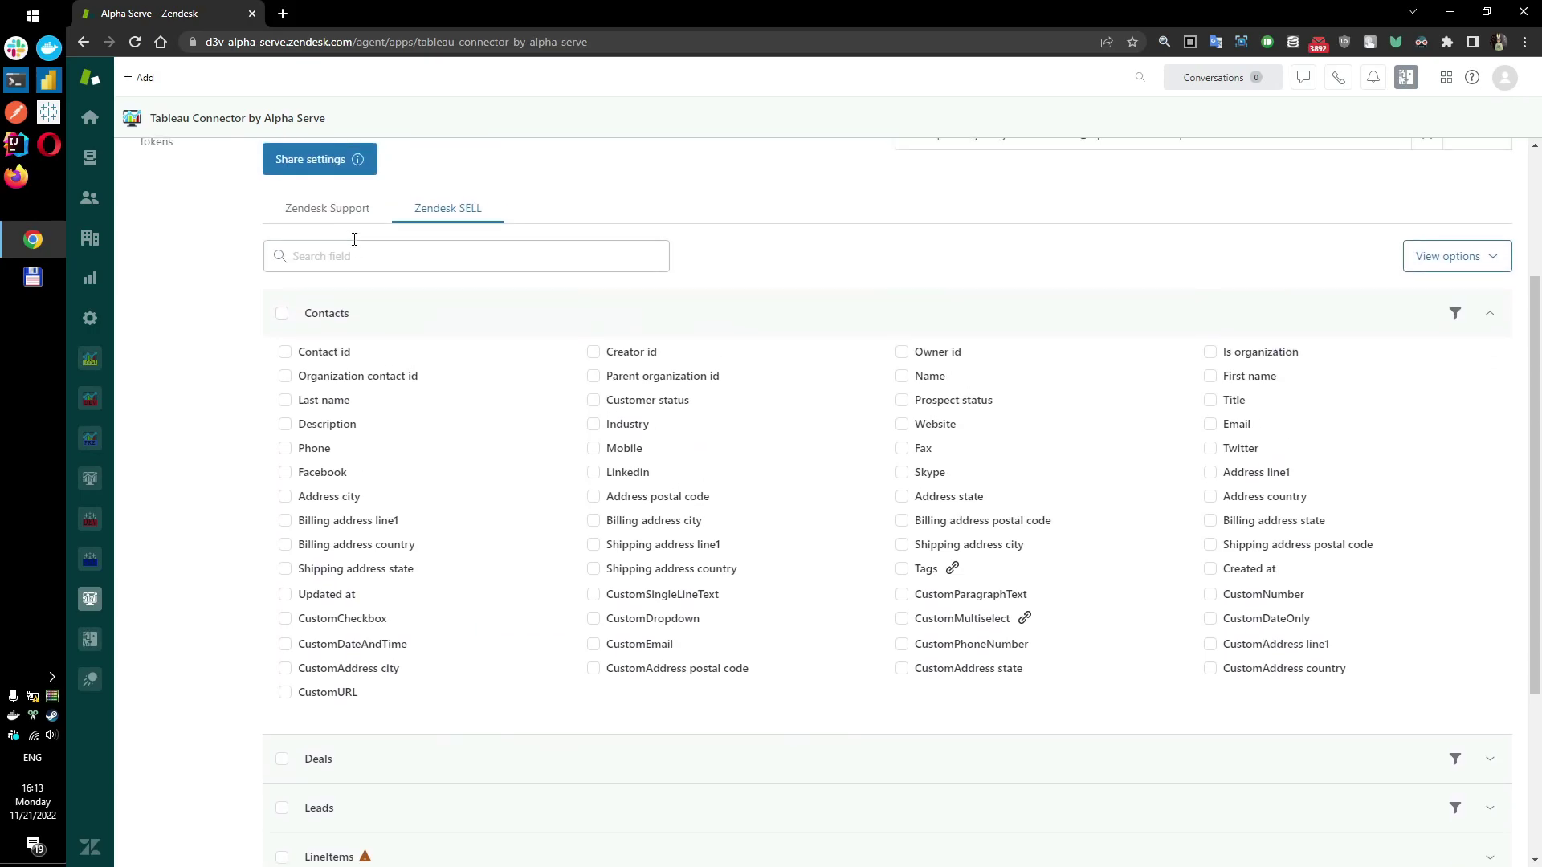
{"action": "left_click", "coordinate": [344, 221]}
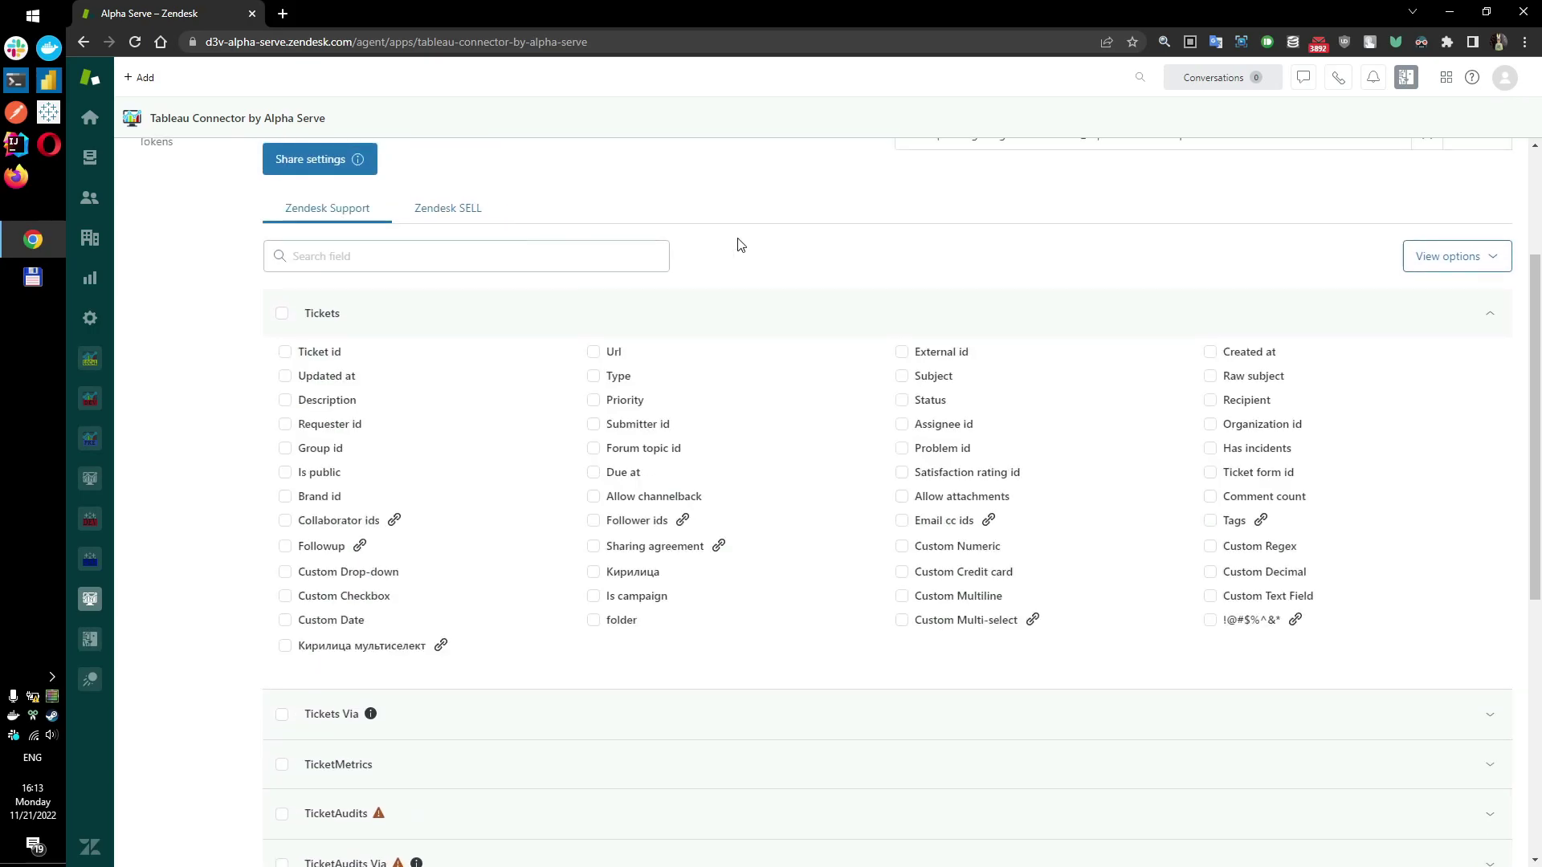
{"action": "left_click", "coordinate": [1463, 259]}
- Show each field's API ID and data type in the Tickets field list
{"action": "left_click", "coordinate": [1436, 325]}
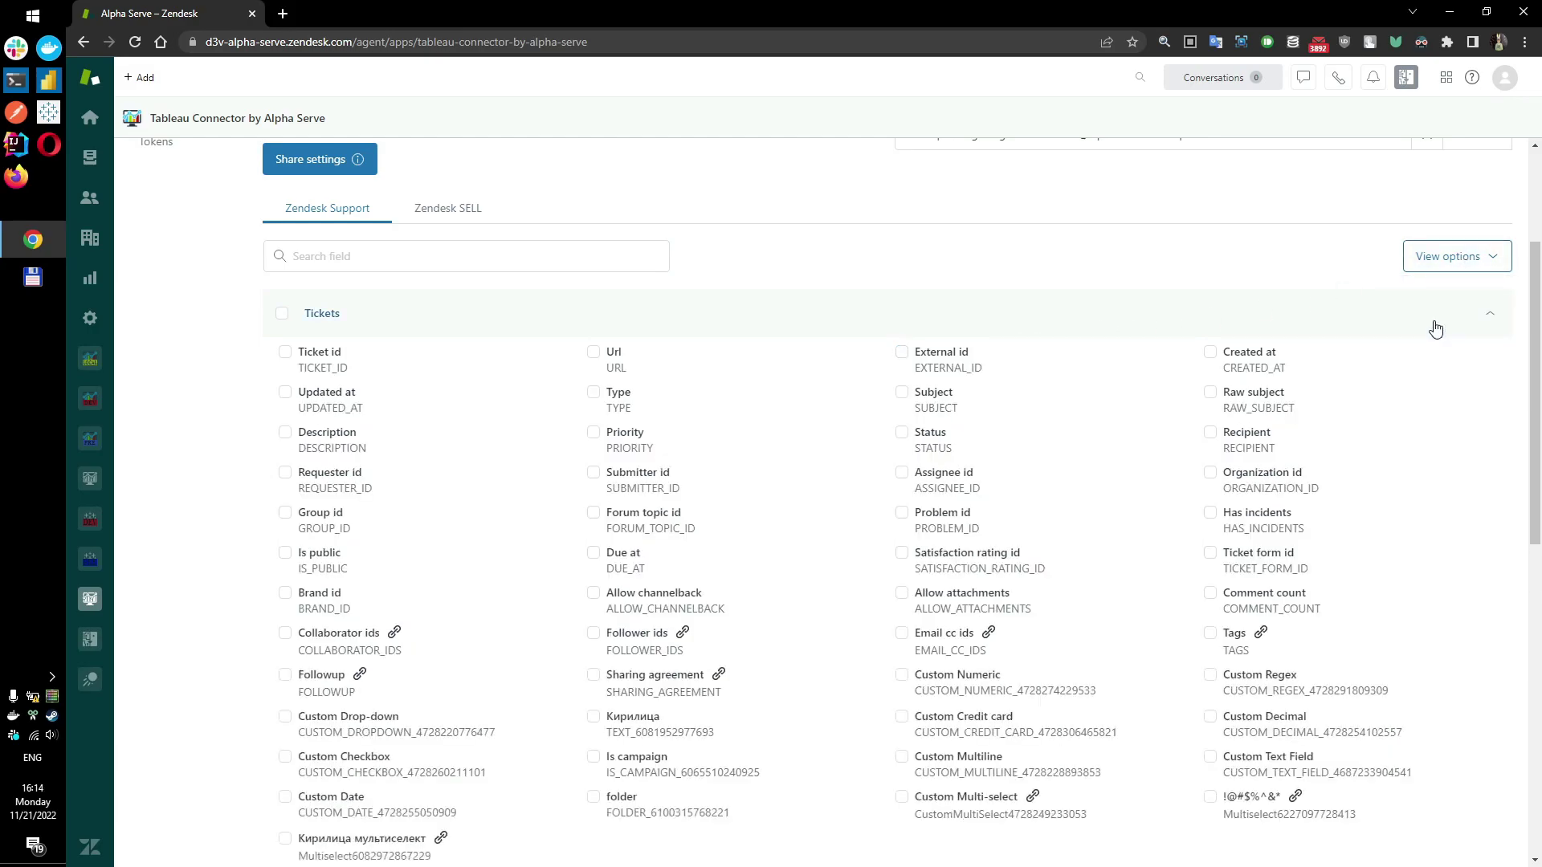
{"action": "left_click", "coordinate": [1459, 269]}
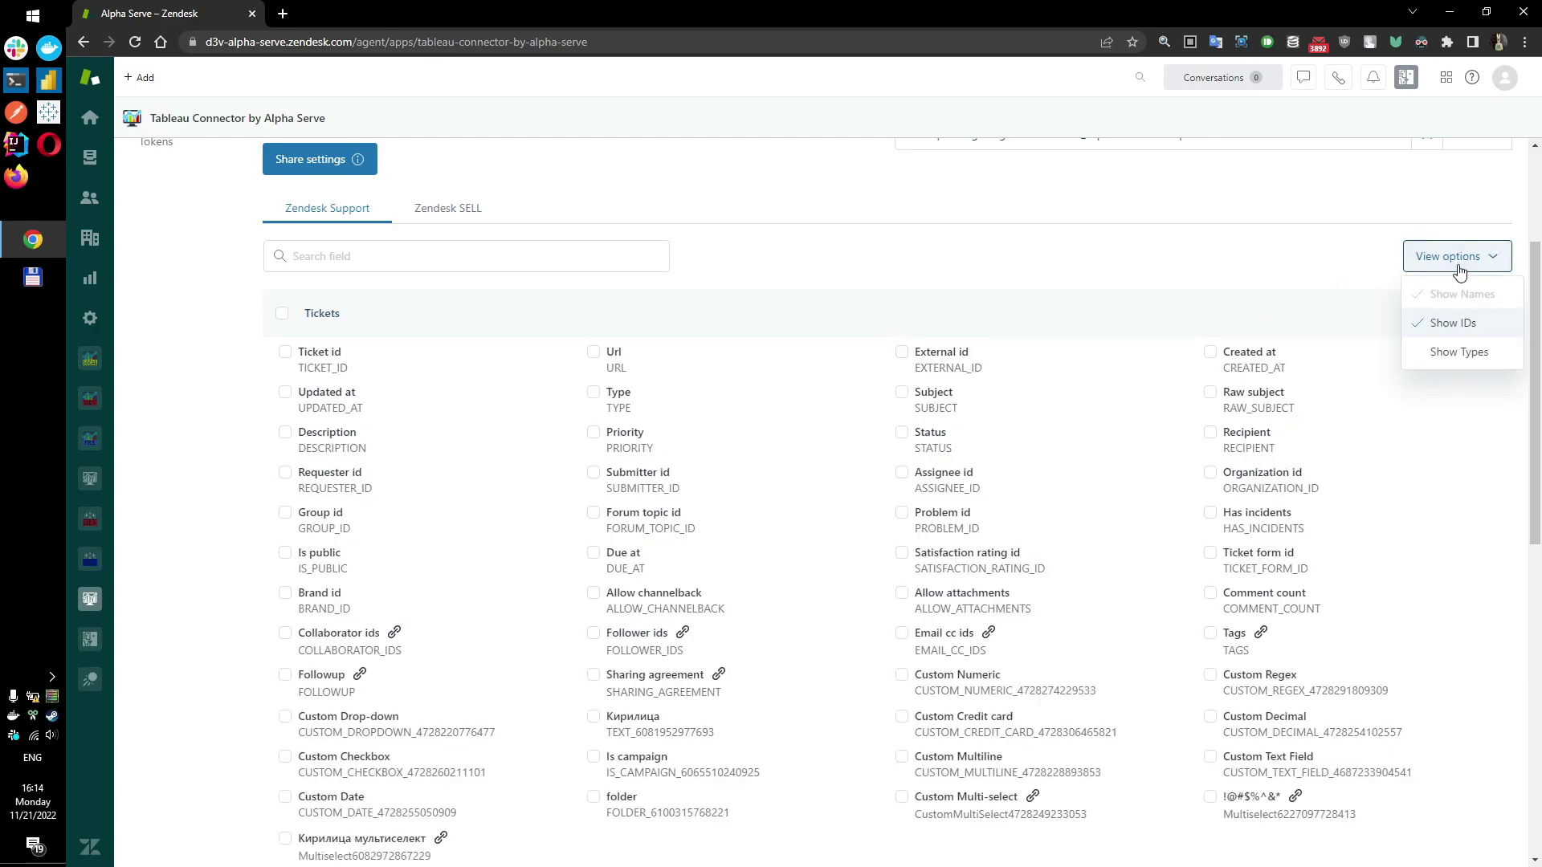
{"action": "left_click", "coordinate": [1455, 353]}
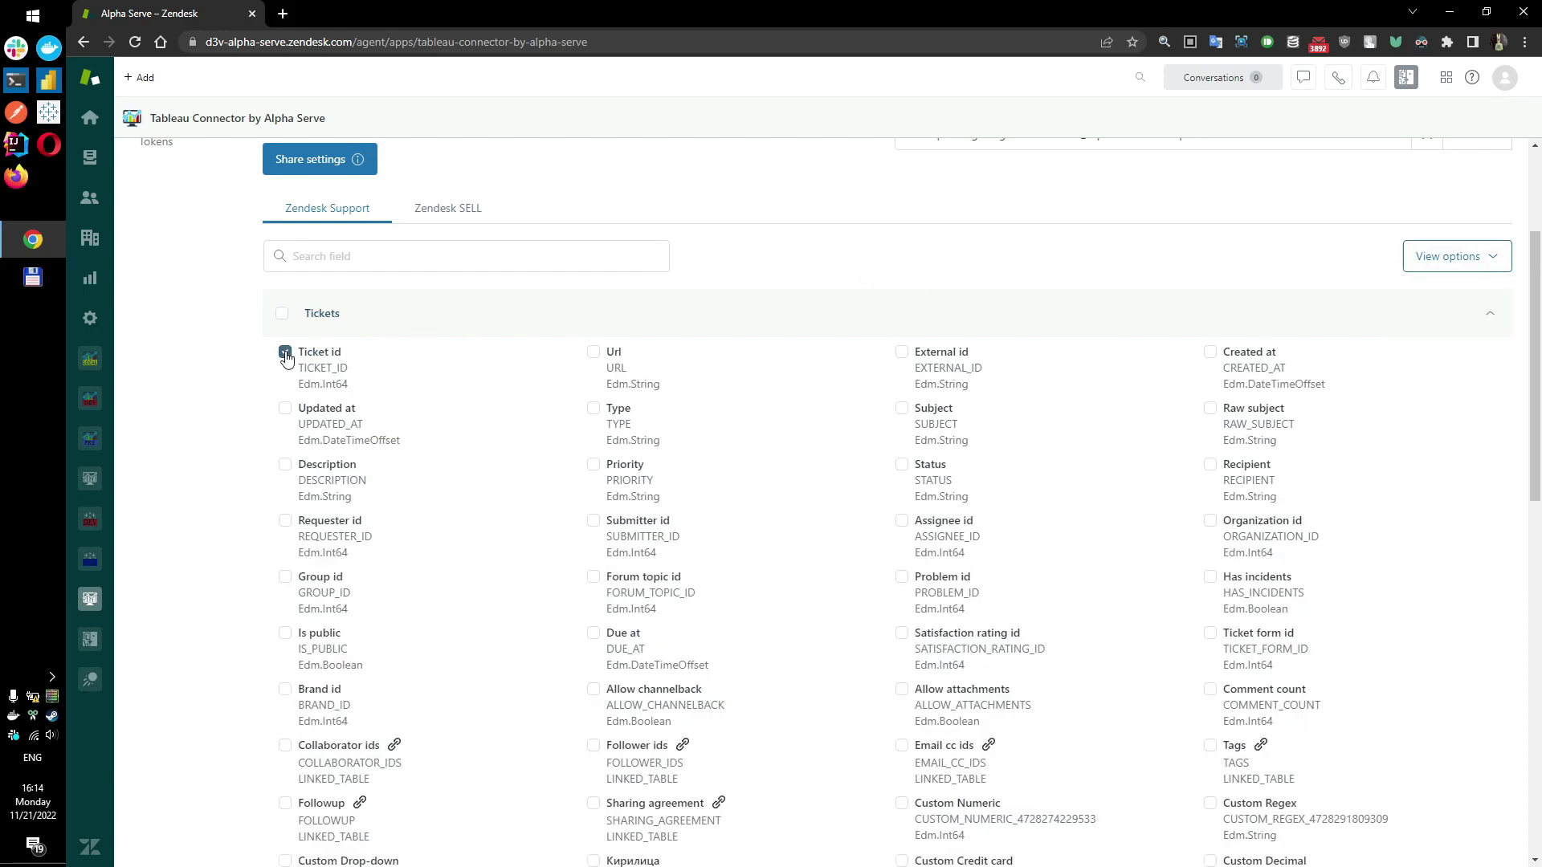
- Select the Status field and, through a 'typ' field search, the Tickets Type field
{"action": "left_click", "coordinate": [902, 465]}
{"action": "left_click", "coordinate": [360, 254]}
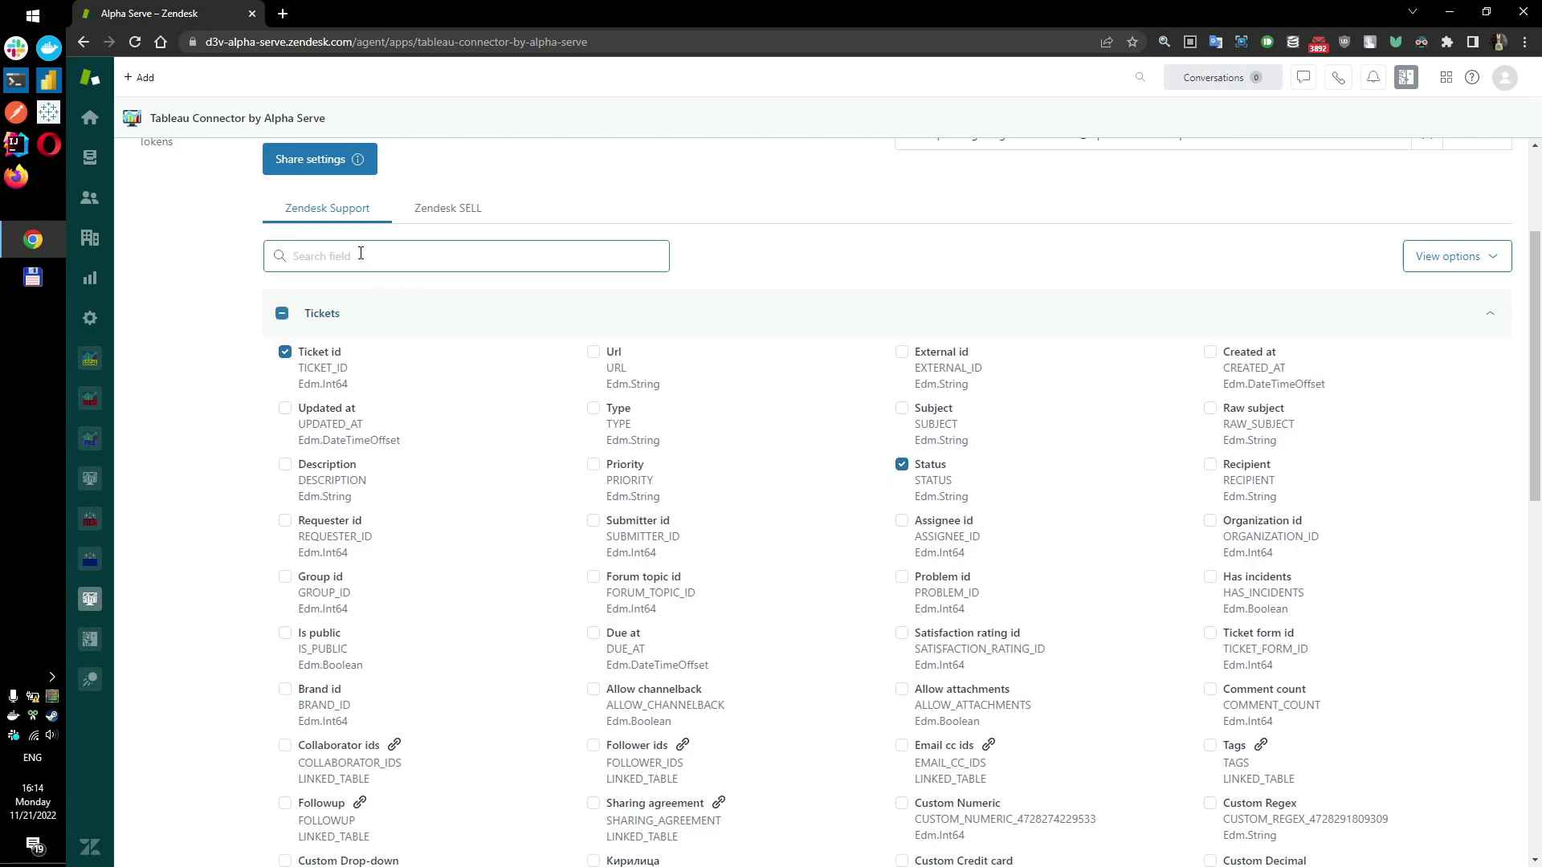
{"action": "type", "text": "typ"}
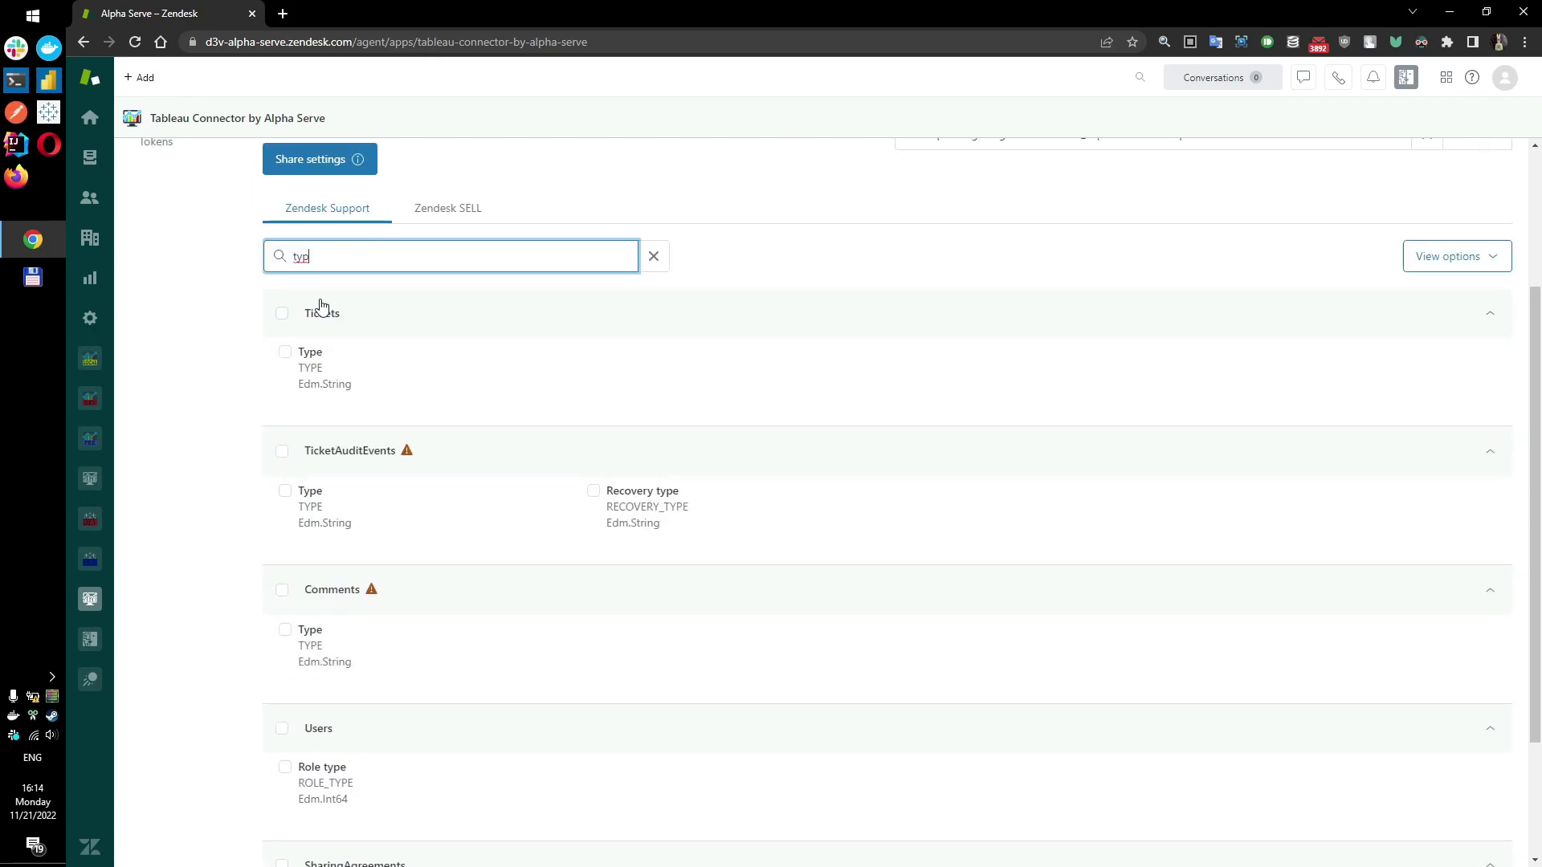
{"action": "left_click", "coordinate": [286, 354]}
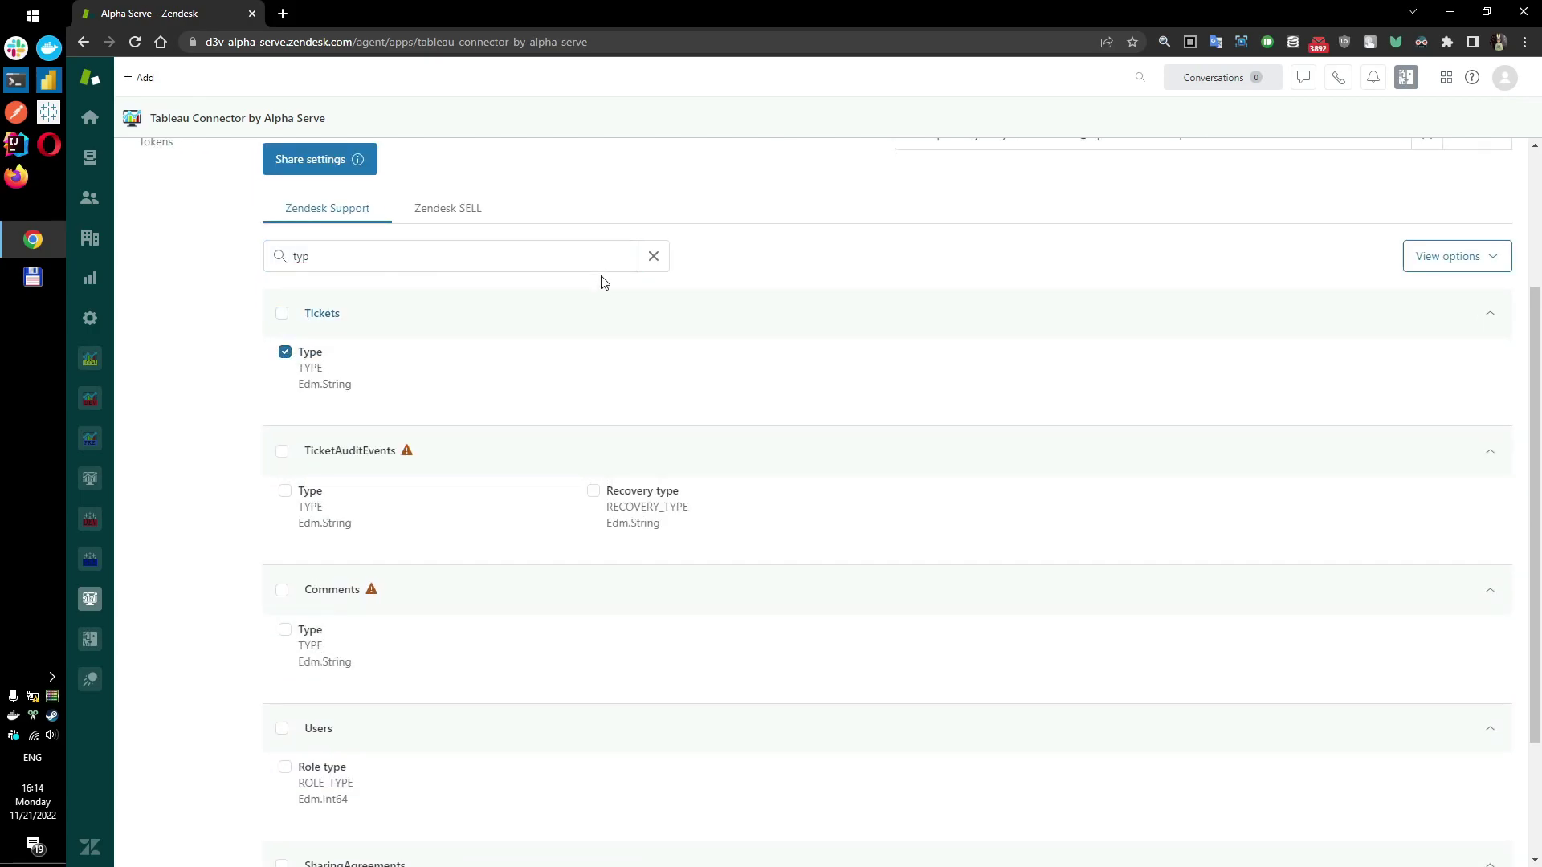
{"action": "left_click", "coordinate": [654, 258]}
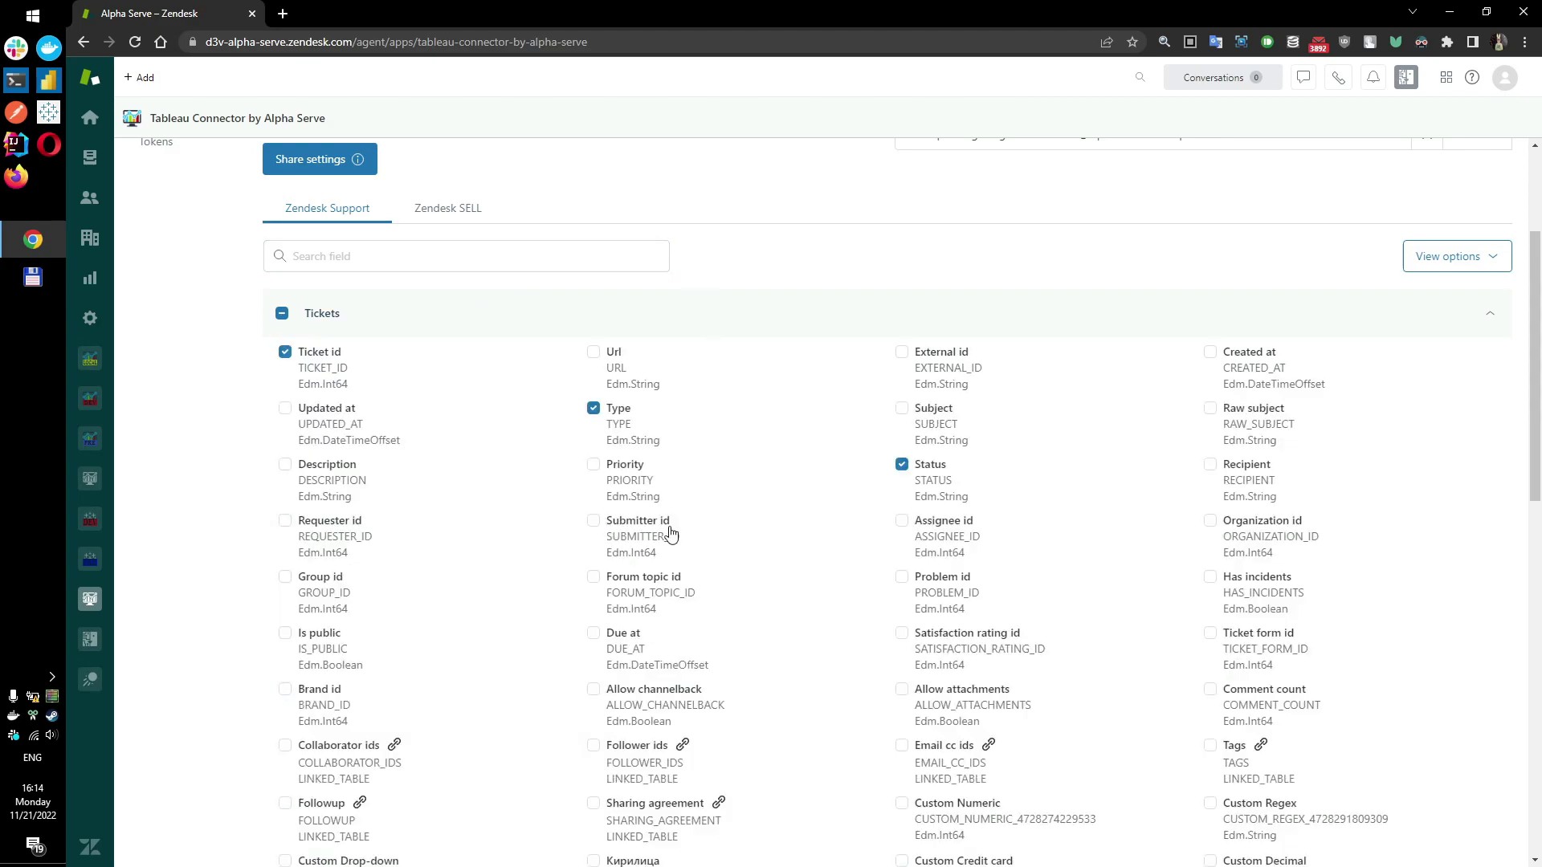
{"action": "scroll", "coordinate": [667, 533], "scroll_direction": "down", "scroll_amount": 12}
{"action": "scroll", "coordinate": [672, 534], "scroll_direction": "down", "scroll_amount": 1}
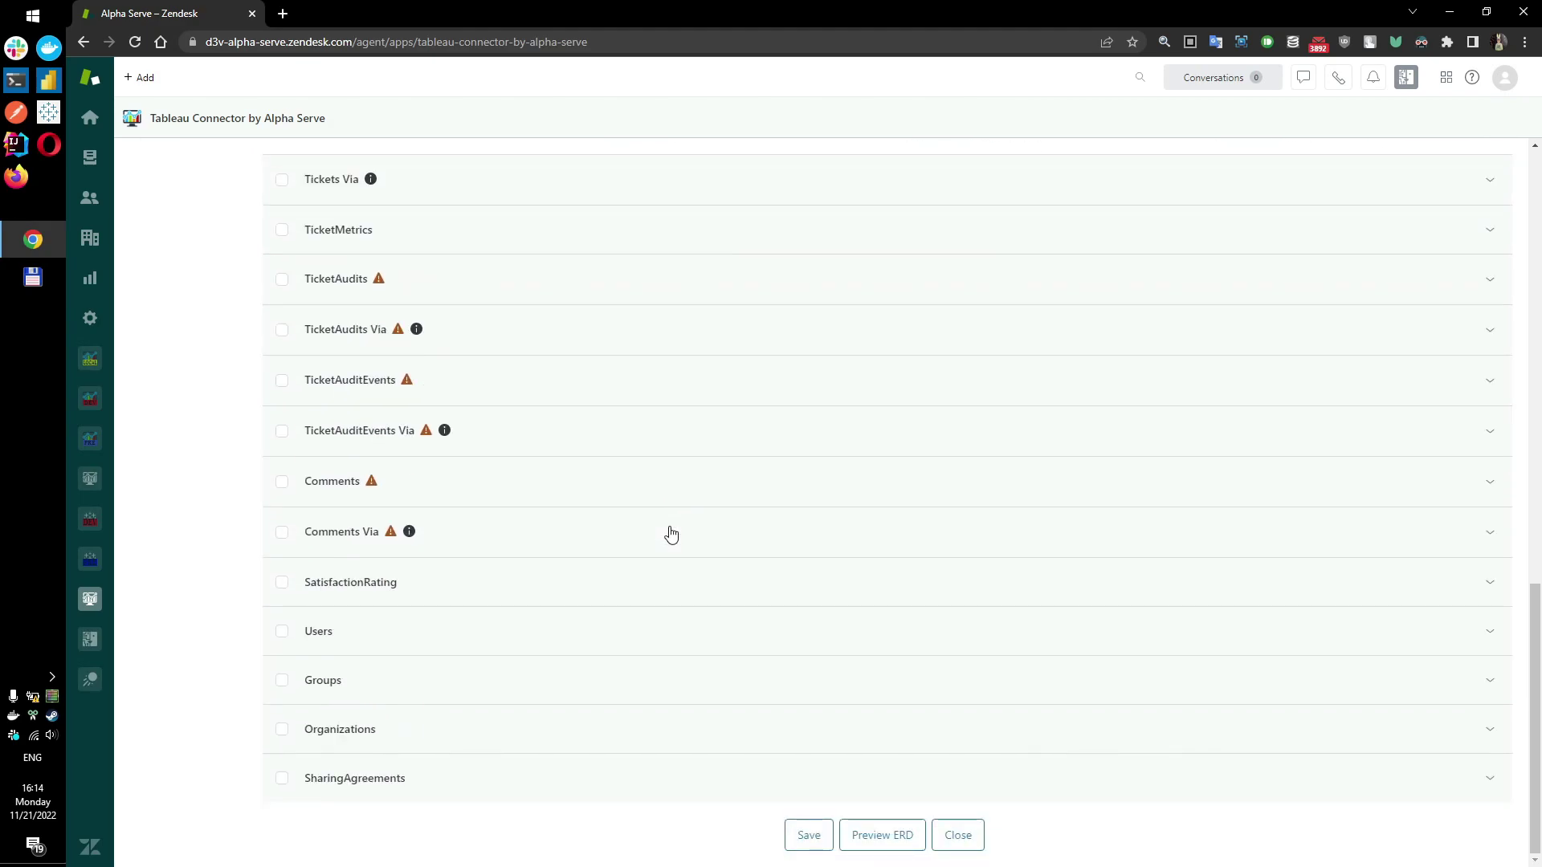
- Preview the ERD schema, save the pending-tickets data source, and copy its link
{"action": "left_click", "coordinate": [893, 839]}
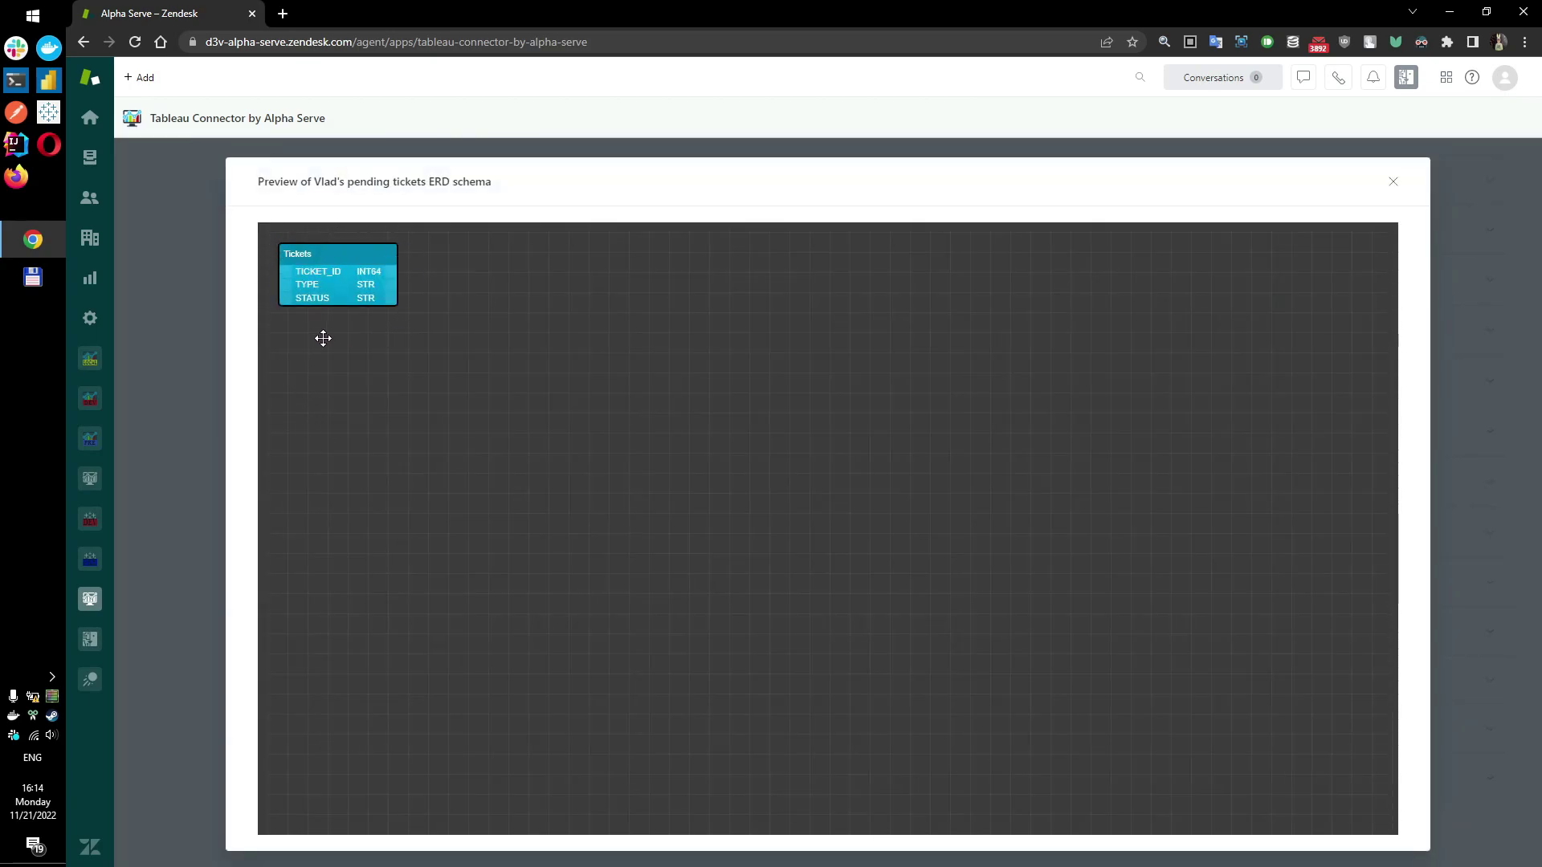
{"action": "left_click", "coordinate": [182, 364]}
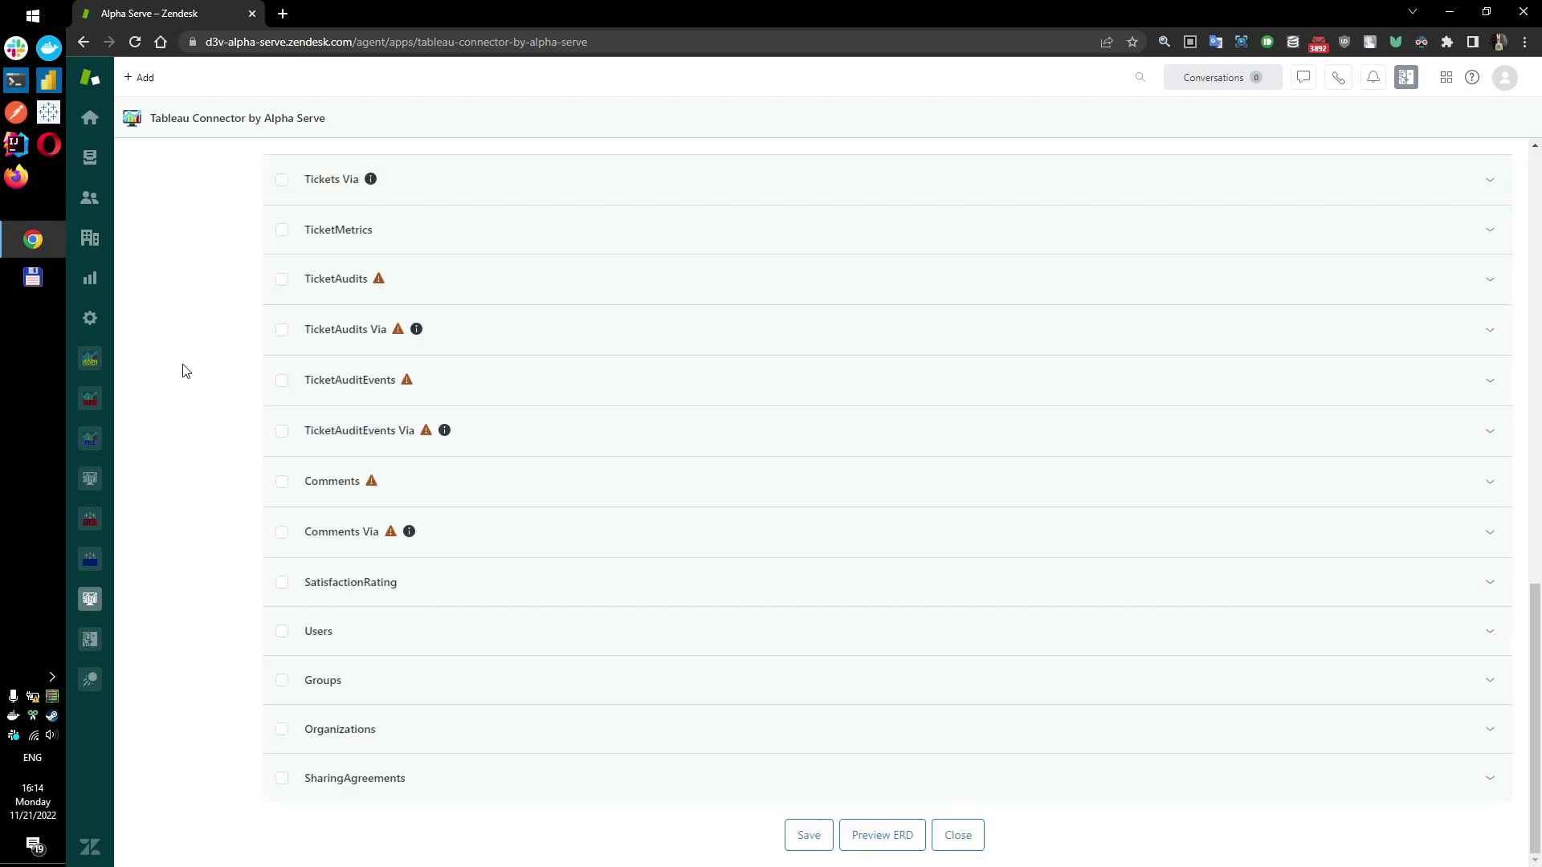
{"action": "left_click", "coordinate": [812, 835]}
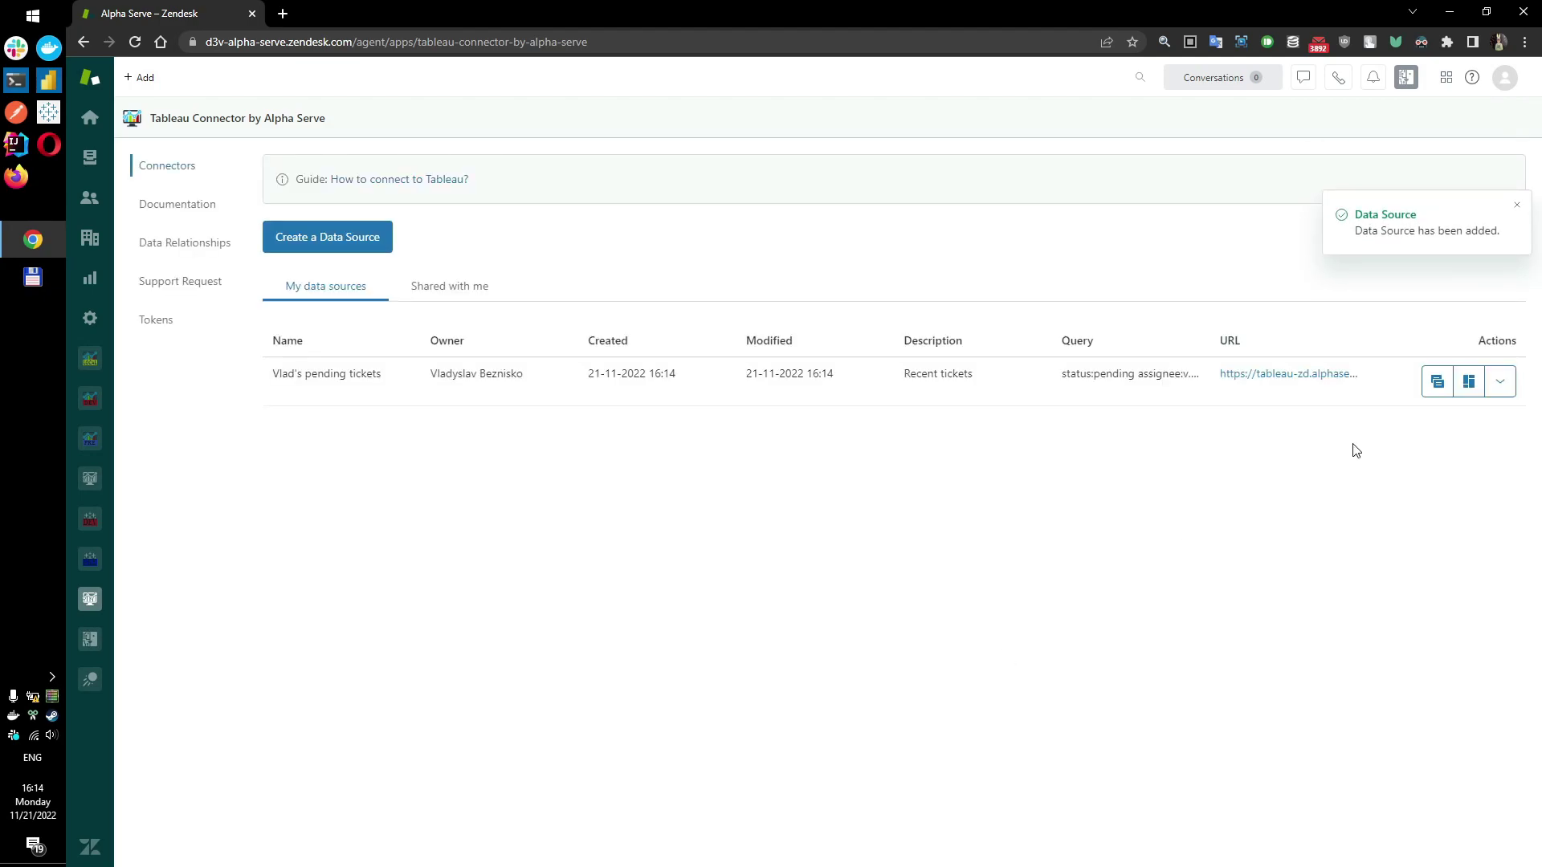
{"action": "left_click", "coordinate": [1431, 394]}
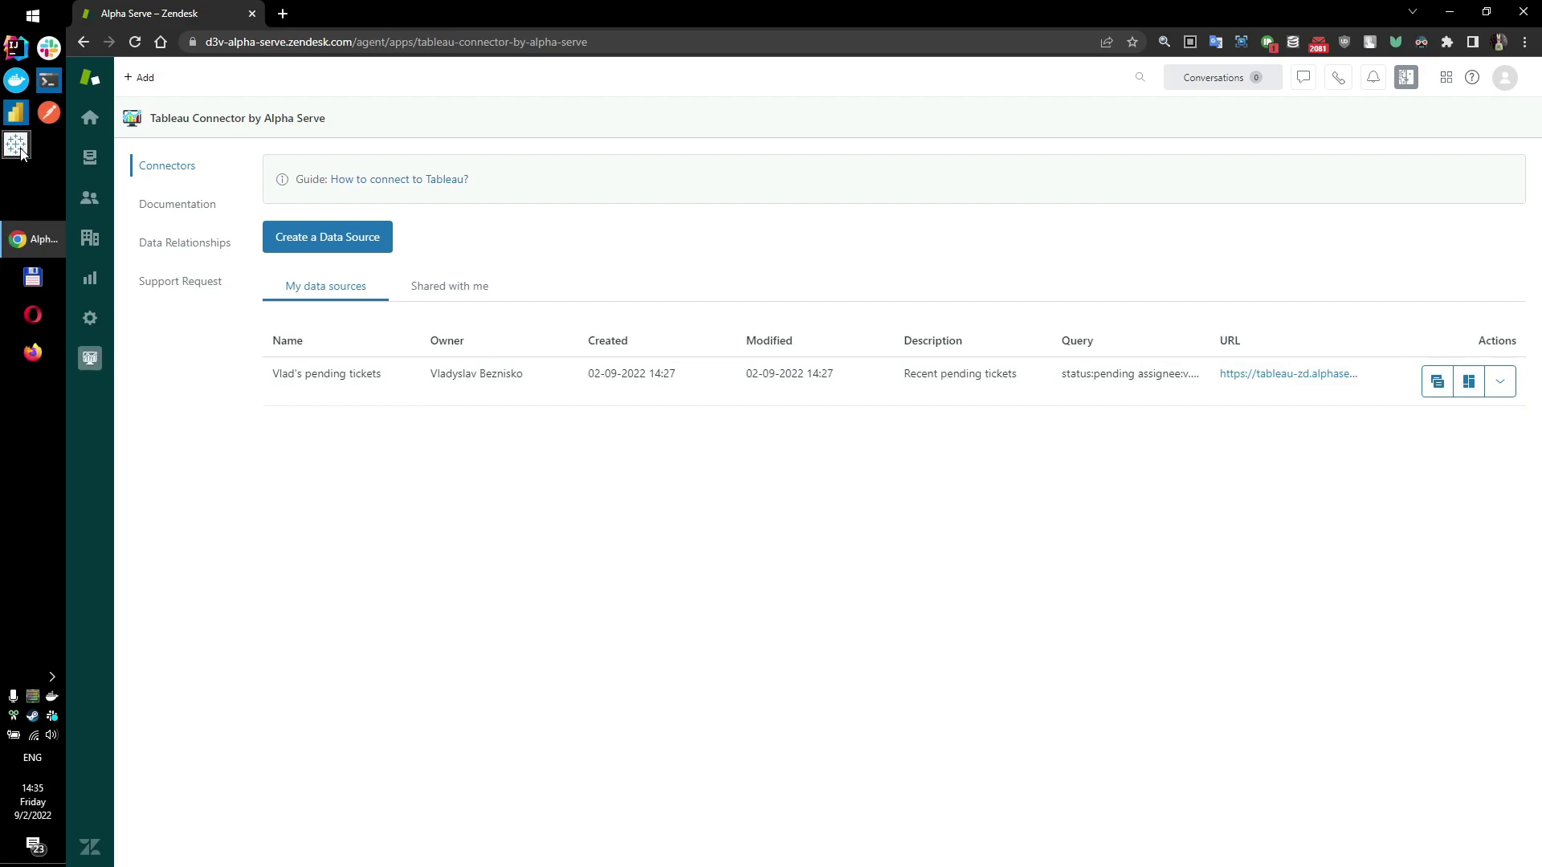
- Start an OData connection in Tableau Public using the copied data source URL as server
{"action": "left_click", "coordinate": [20, 149]}
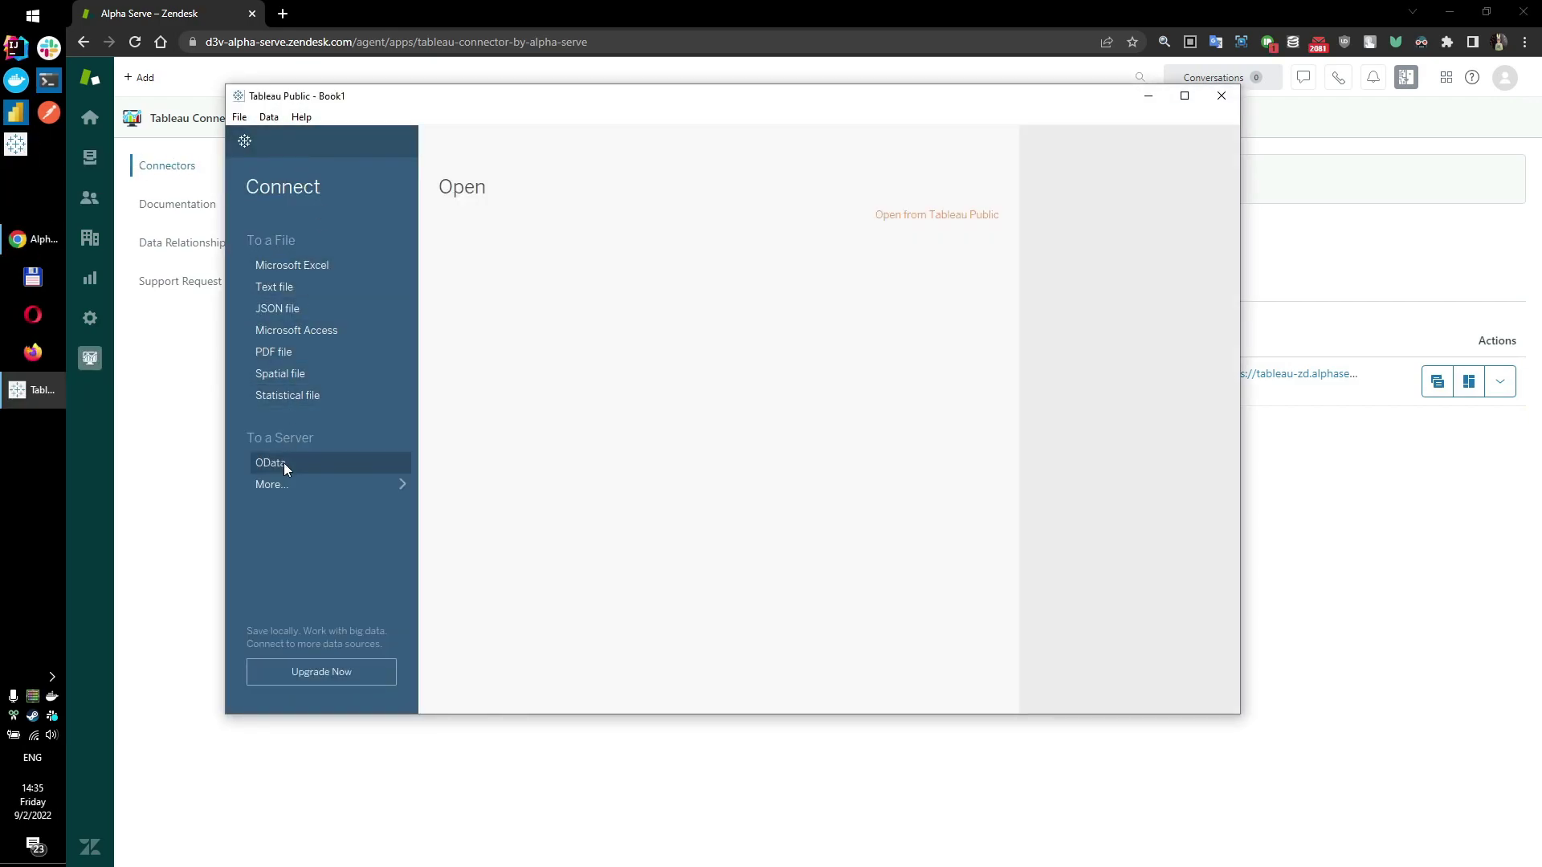
{"action": "left_click", "coordinate": [284, 464]}
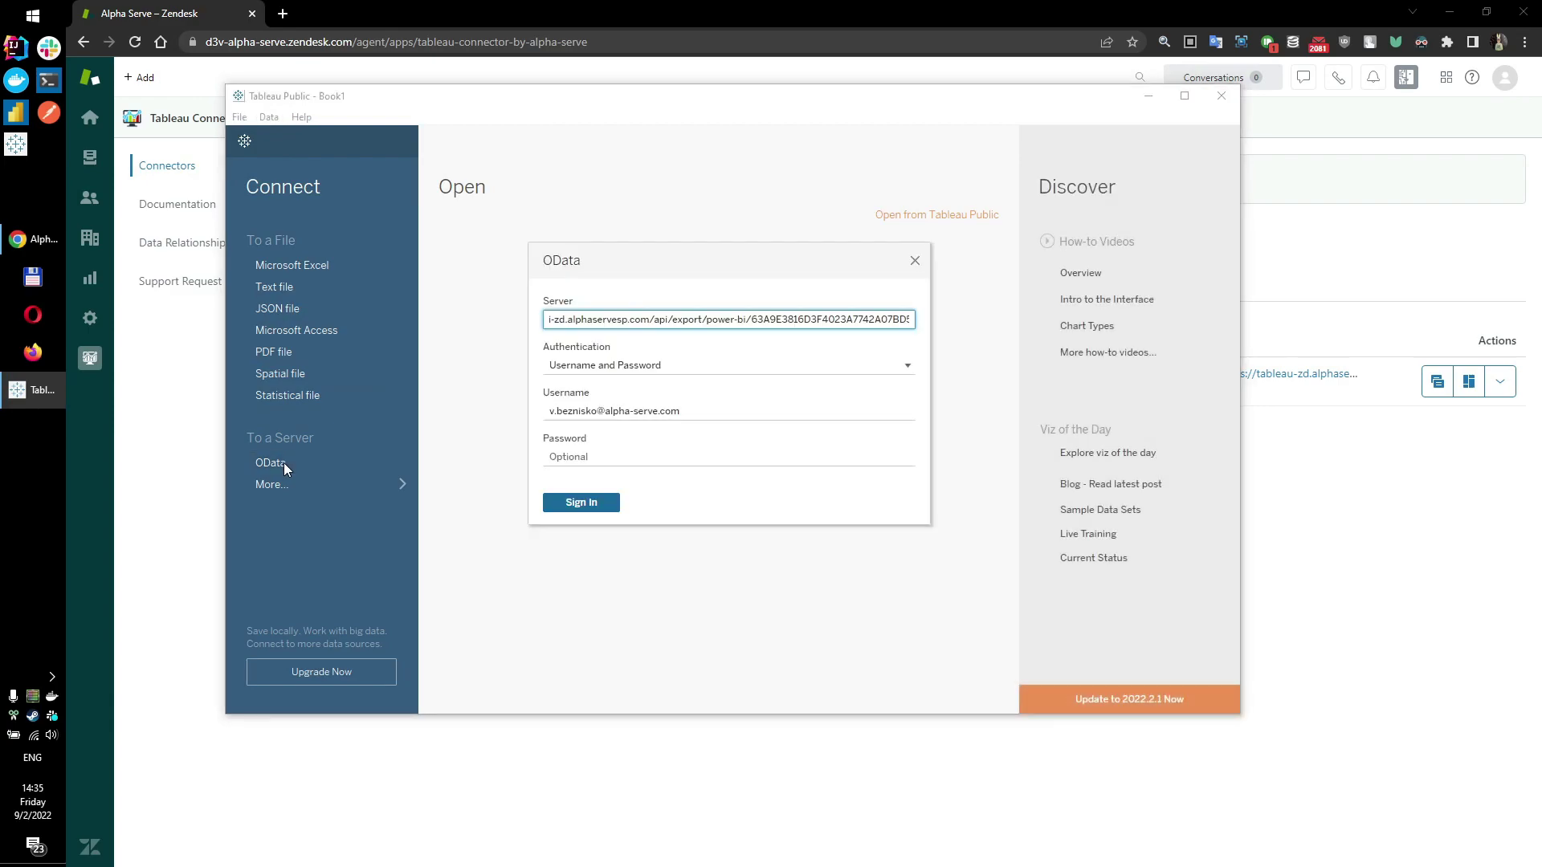
{"action": "triple_click", "coordinate": [685, 319]}
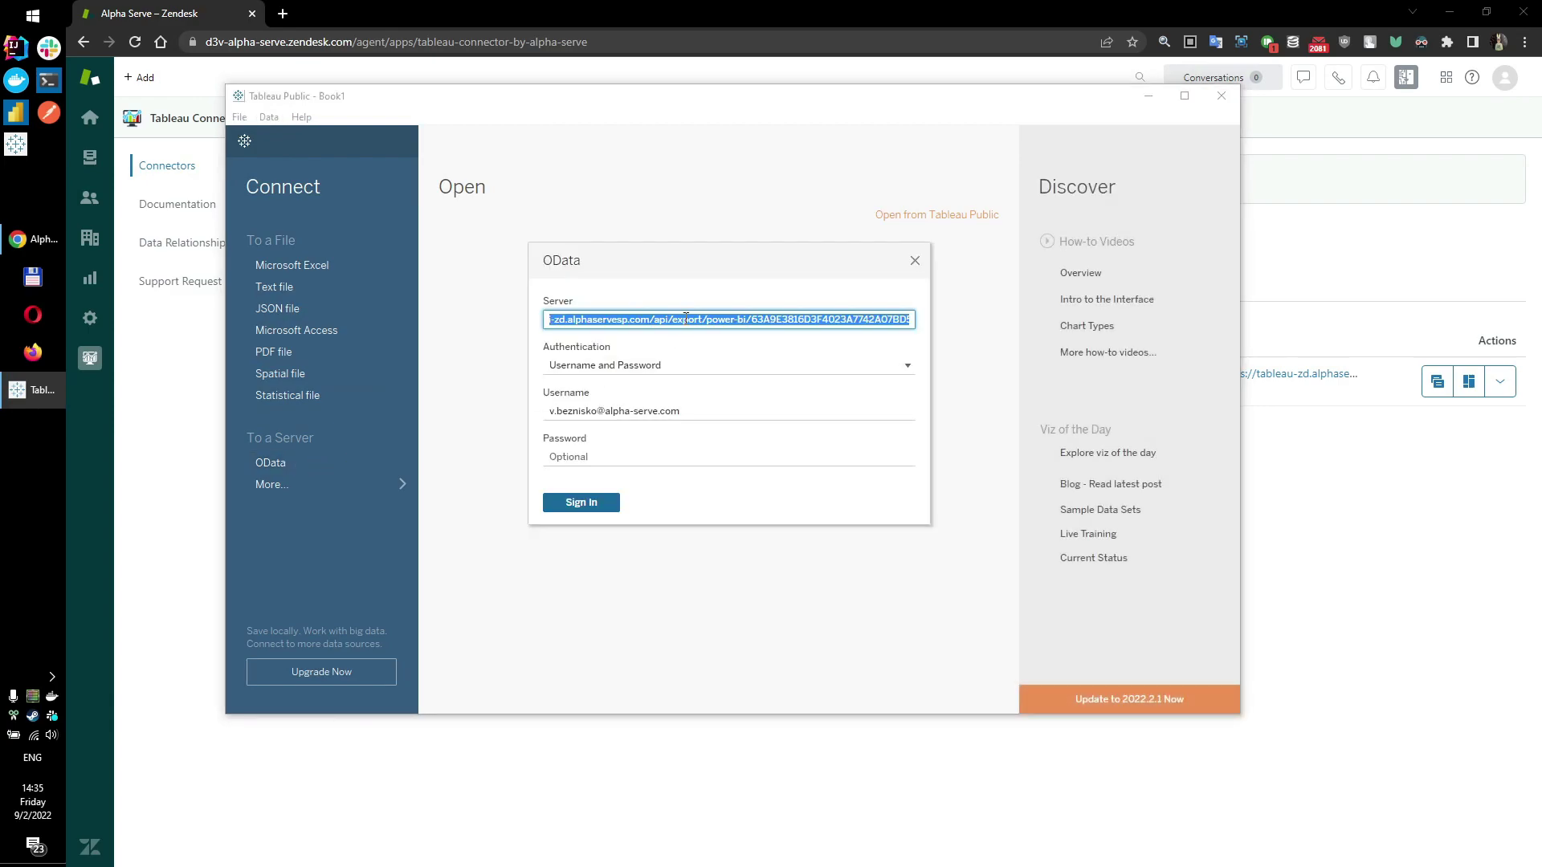
{"action": "key", "text": "ctrl+v"}
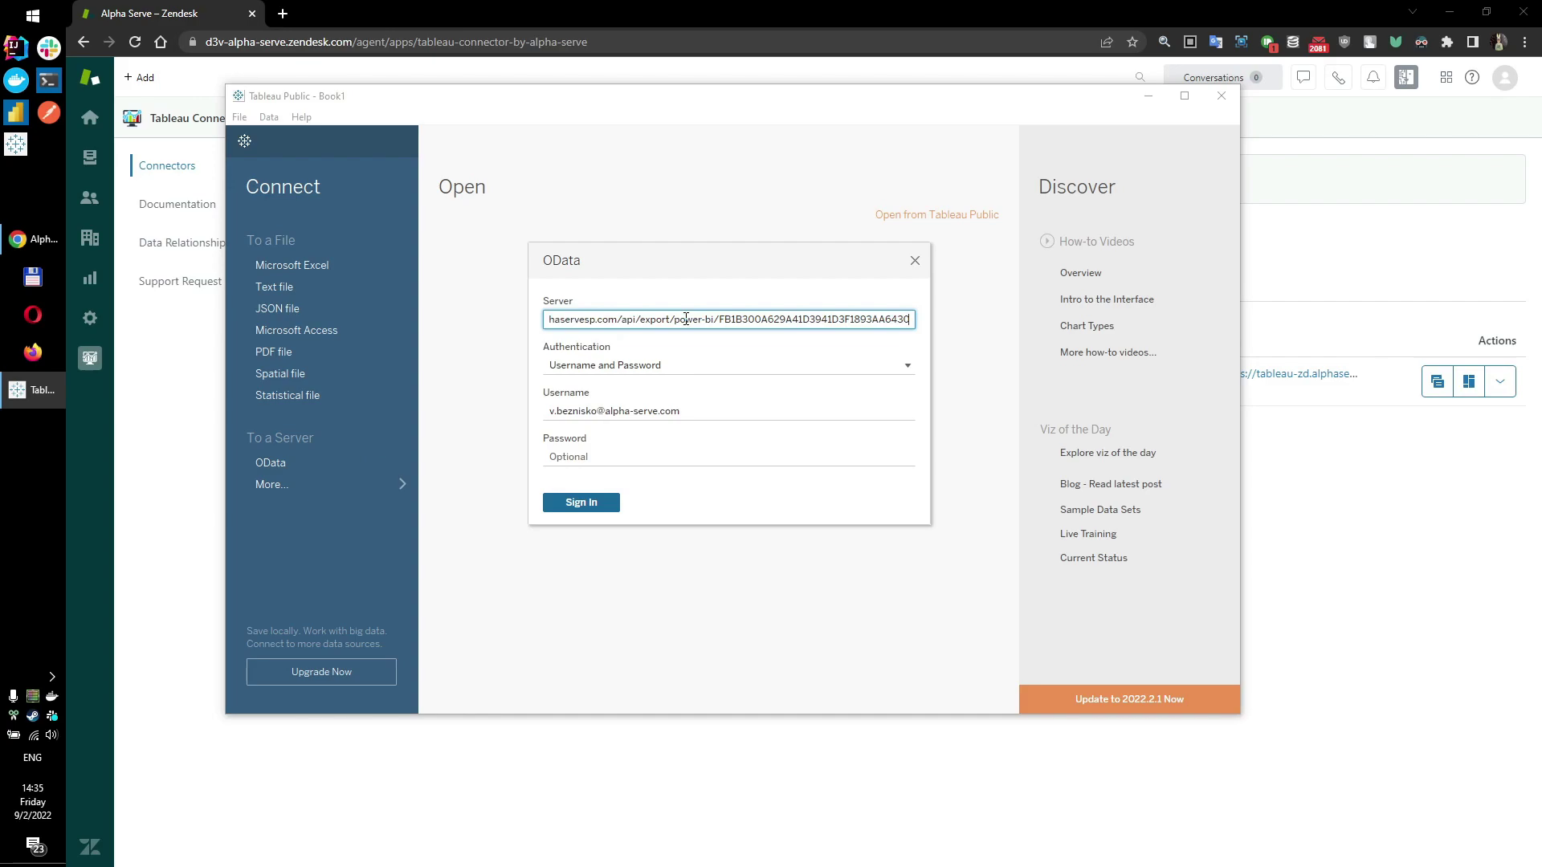
- Sign in with Username and Password authentication, pasting the stored password
{"action": "left_click", "coordinate": [667, 367]}
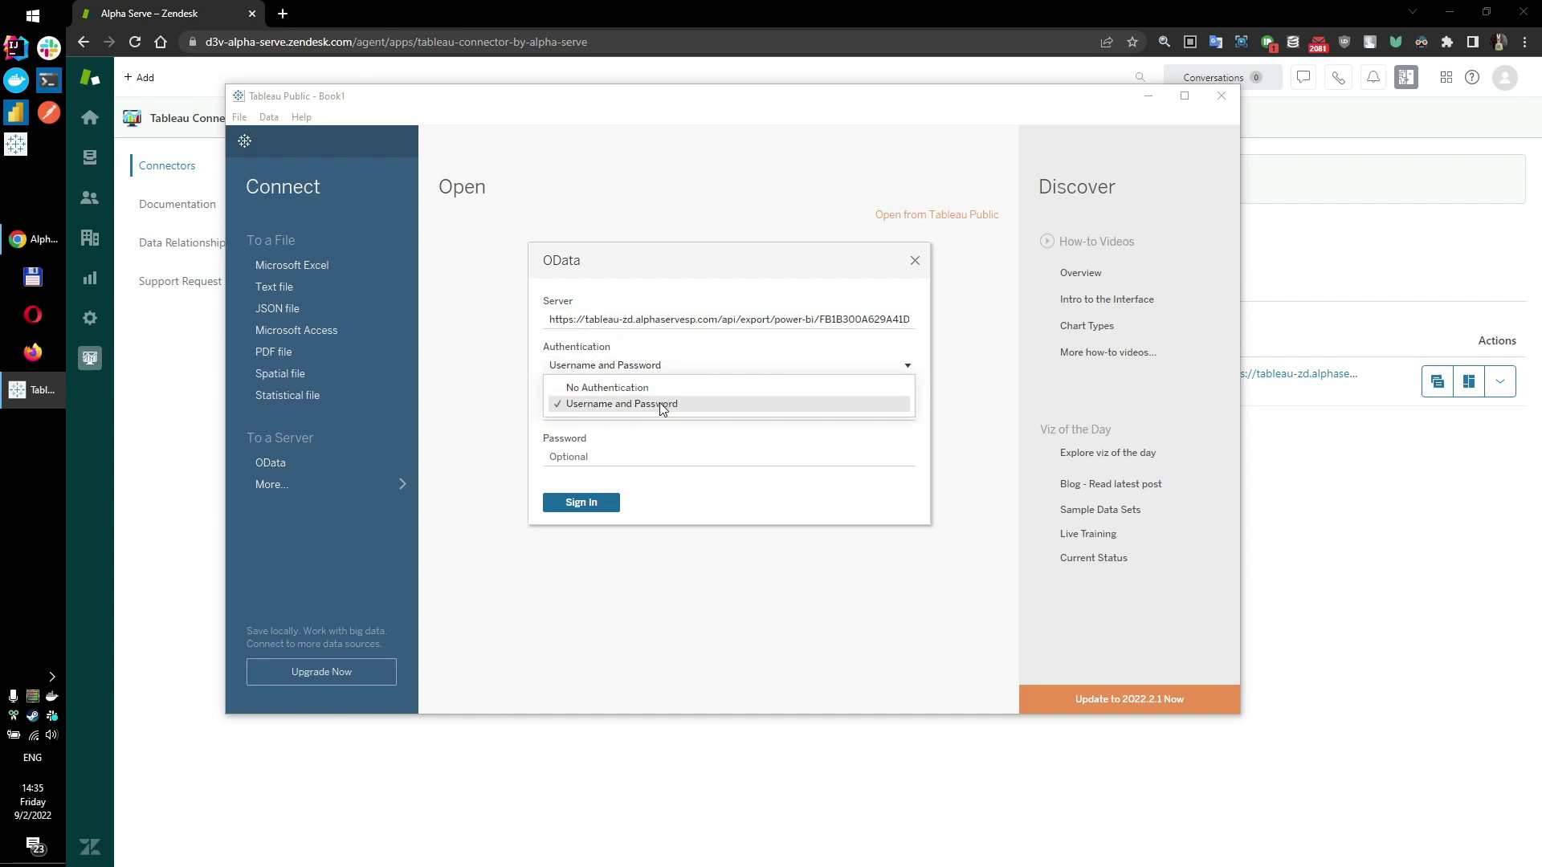
{"action": "left_click", "coordinate": [661, 403]}
{"action": "left_click", "coordinate": [701, 412]}
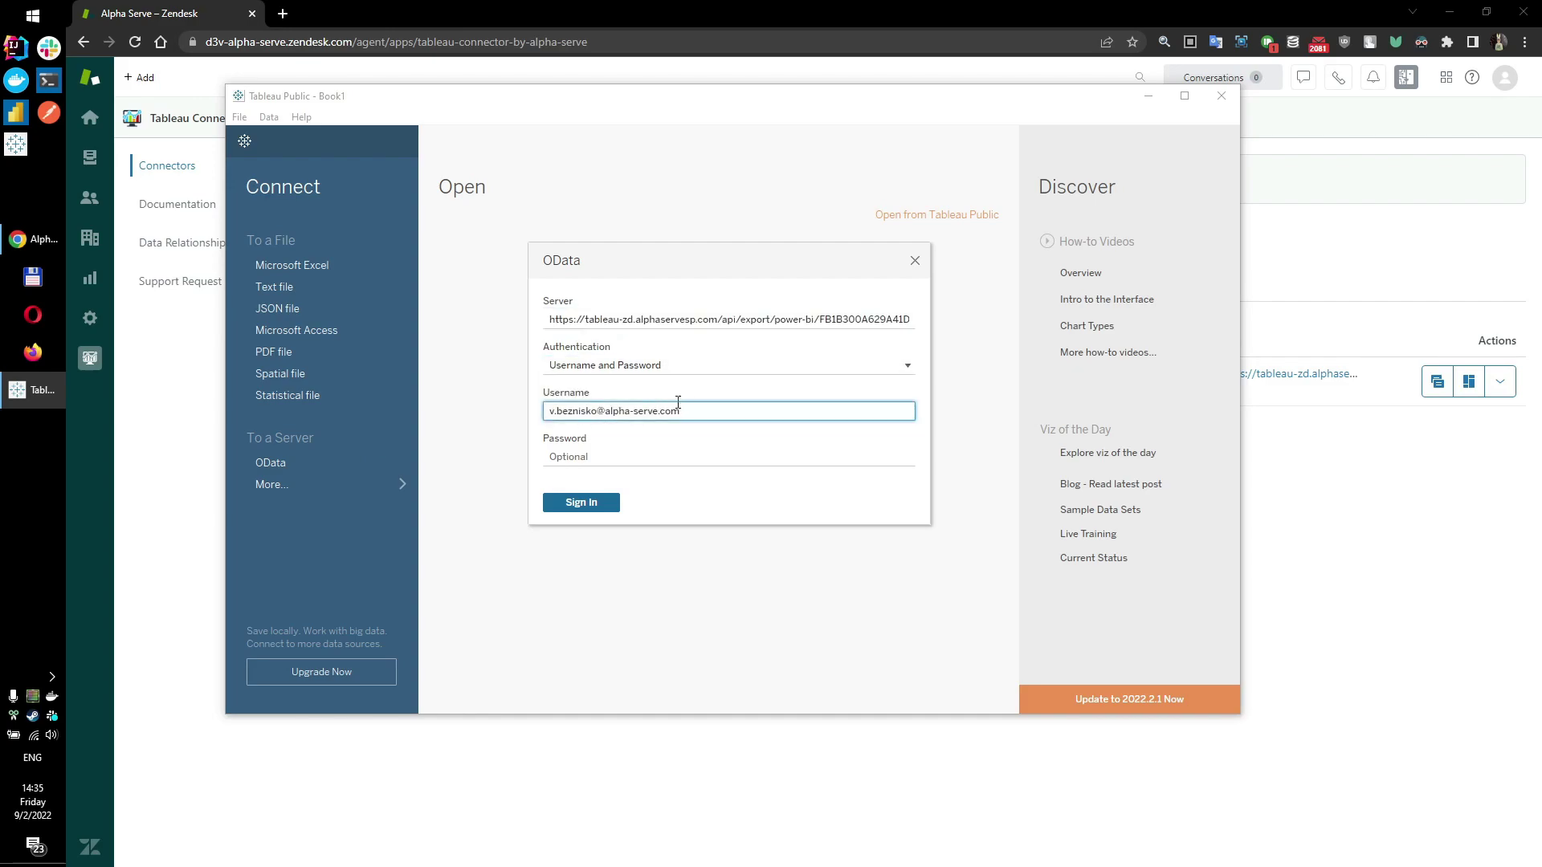
{"action": "left_click", "coordinate": [602, 455]}
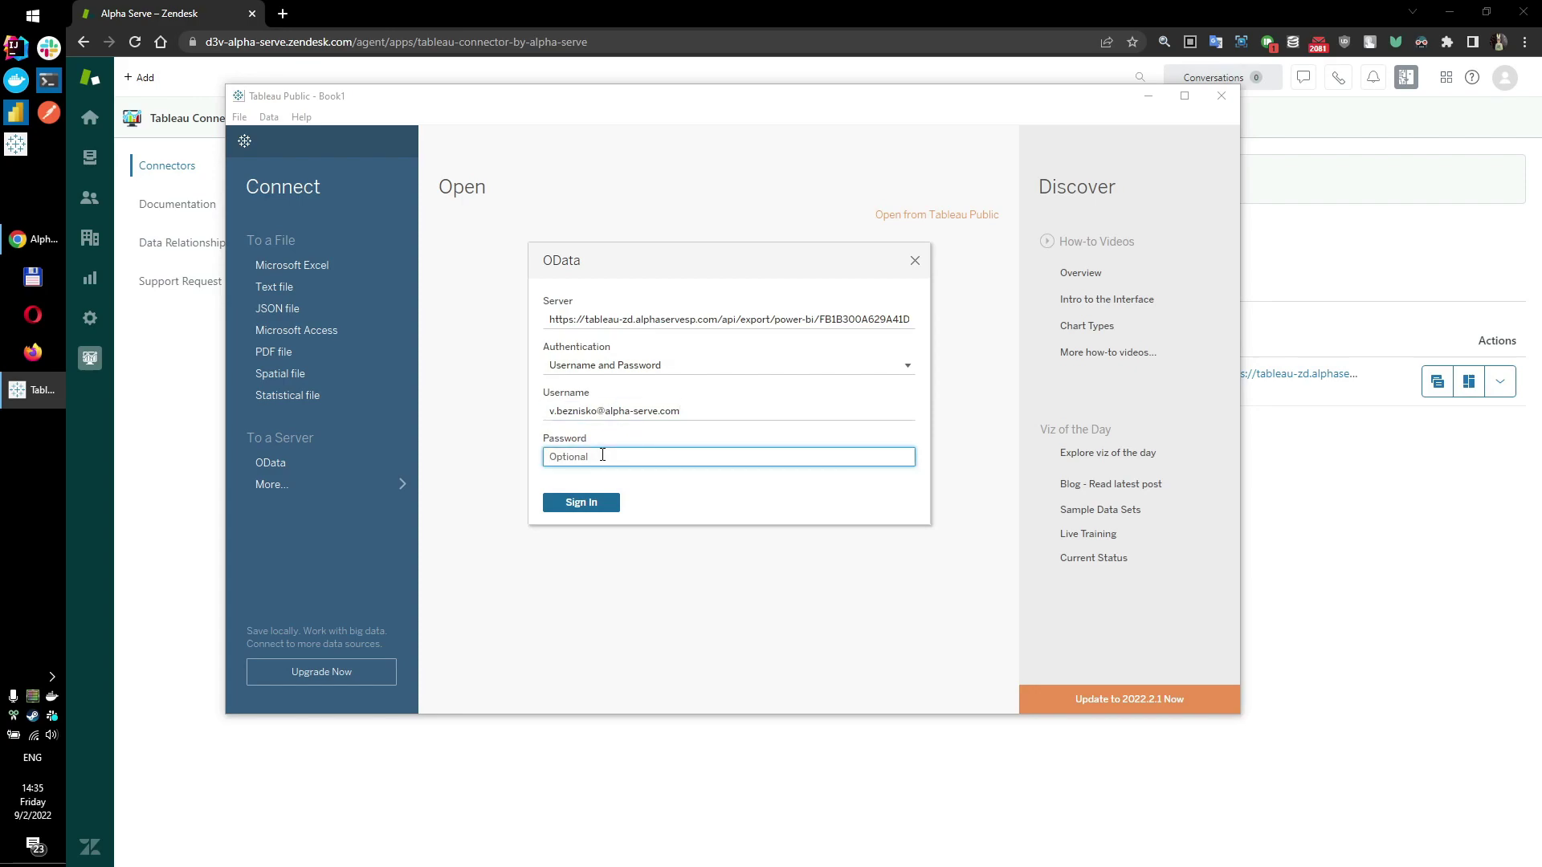
{"action": "key", "text": "super+v"}
{"action": "left_click", "coordinate": [652, 389]}
{"action": "left_click", "coordinate": [594, 504]}
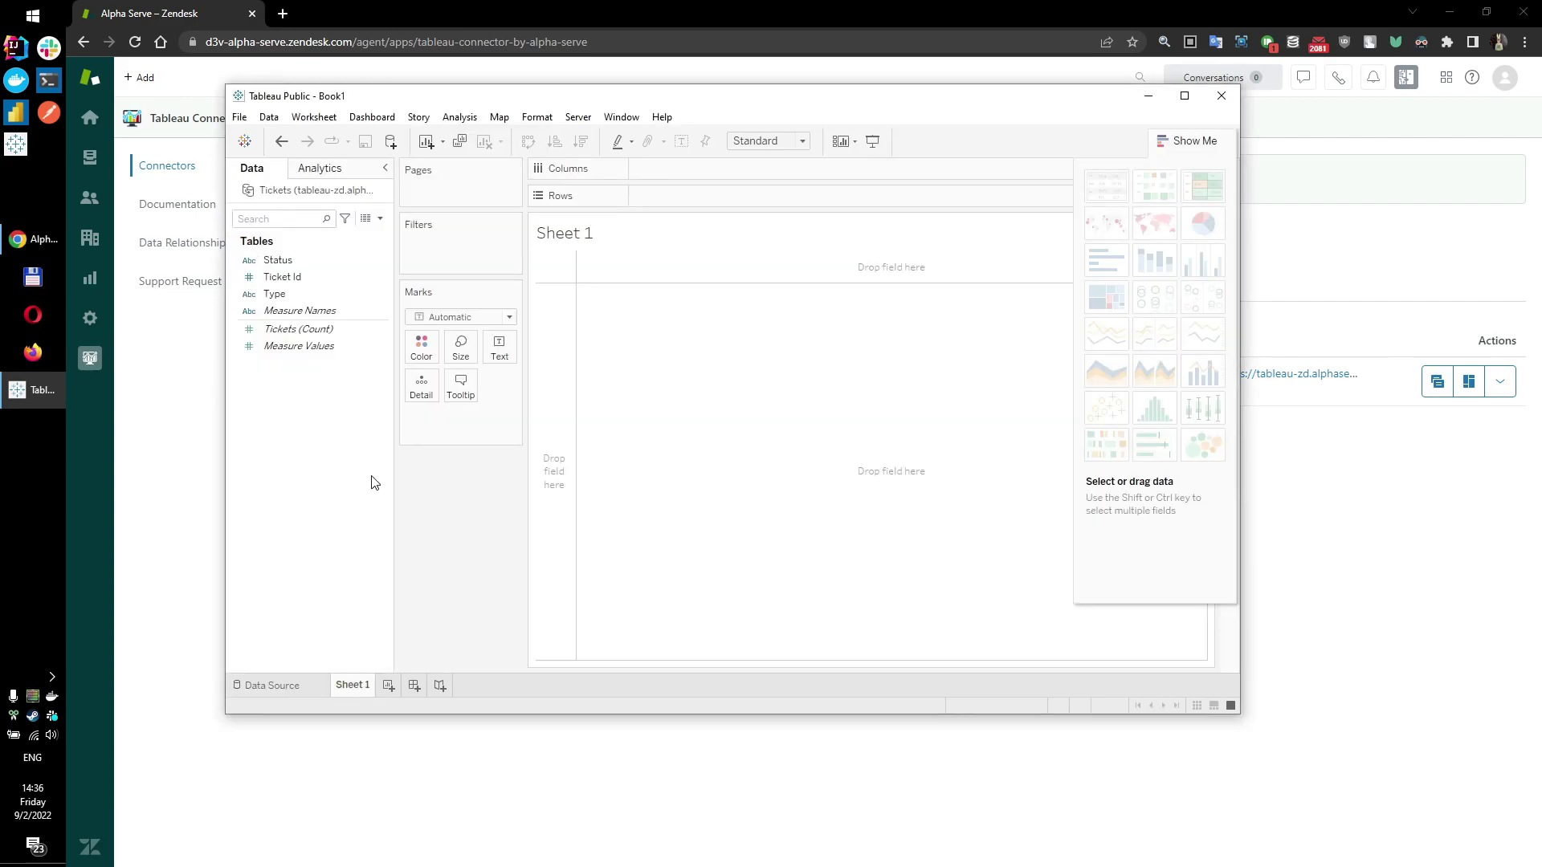
- Build a pie chart of Tickets (Count) by Type, labelling slices with type and count
{"action": "left_click_drag", "start_coordinate": [305, 292], "coordinate": [656, 367]}
{"action": "left_click", "coordinate": [357, 335]}
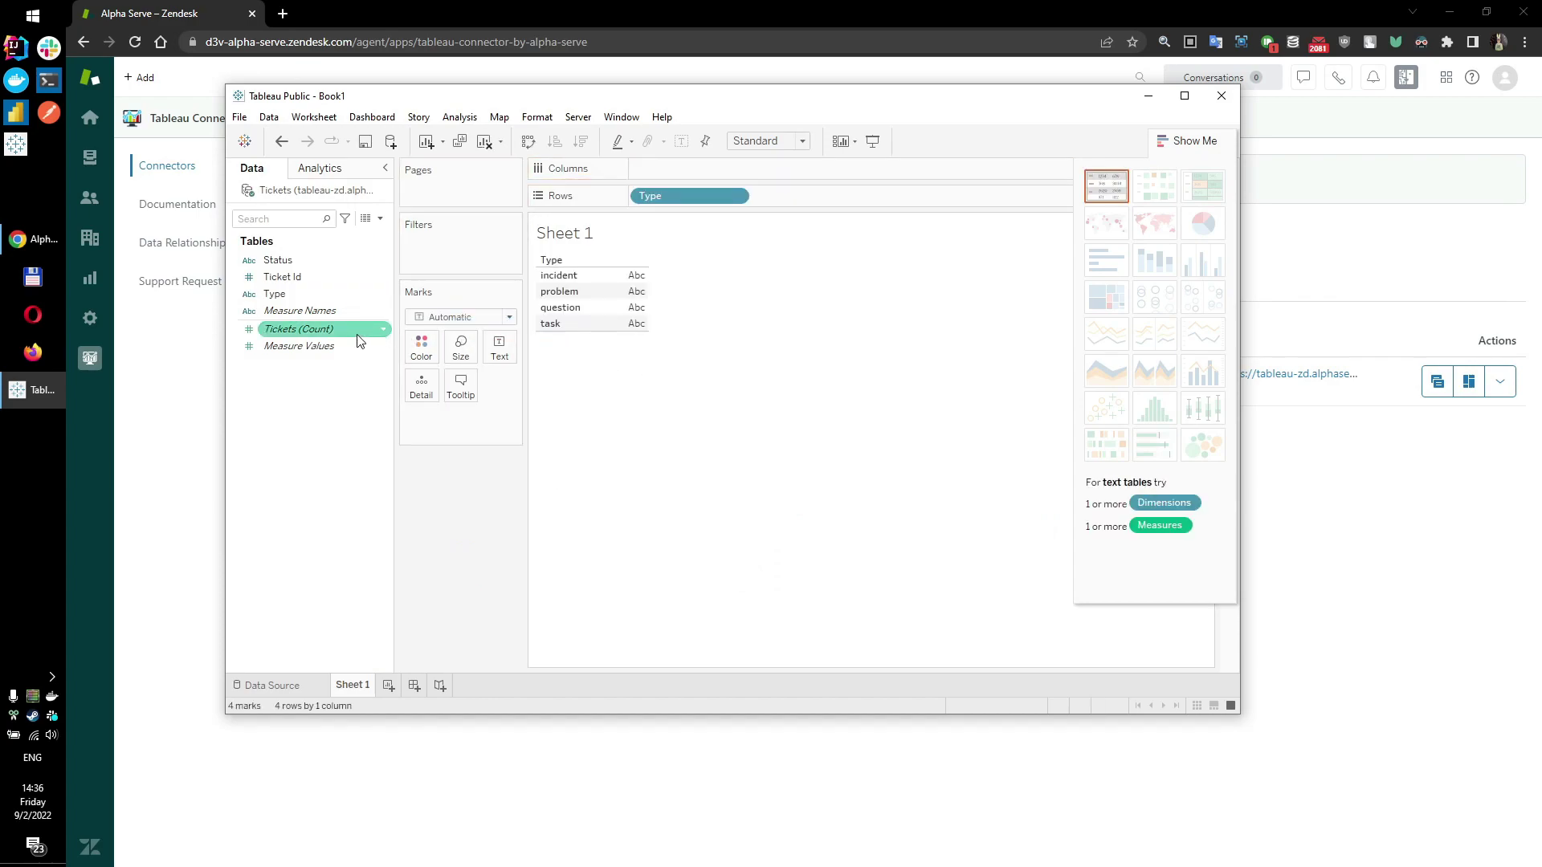
{"action": "left_click_drag", "start_coordinate": [330, 335], "coordinate": [753, 177]}
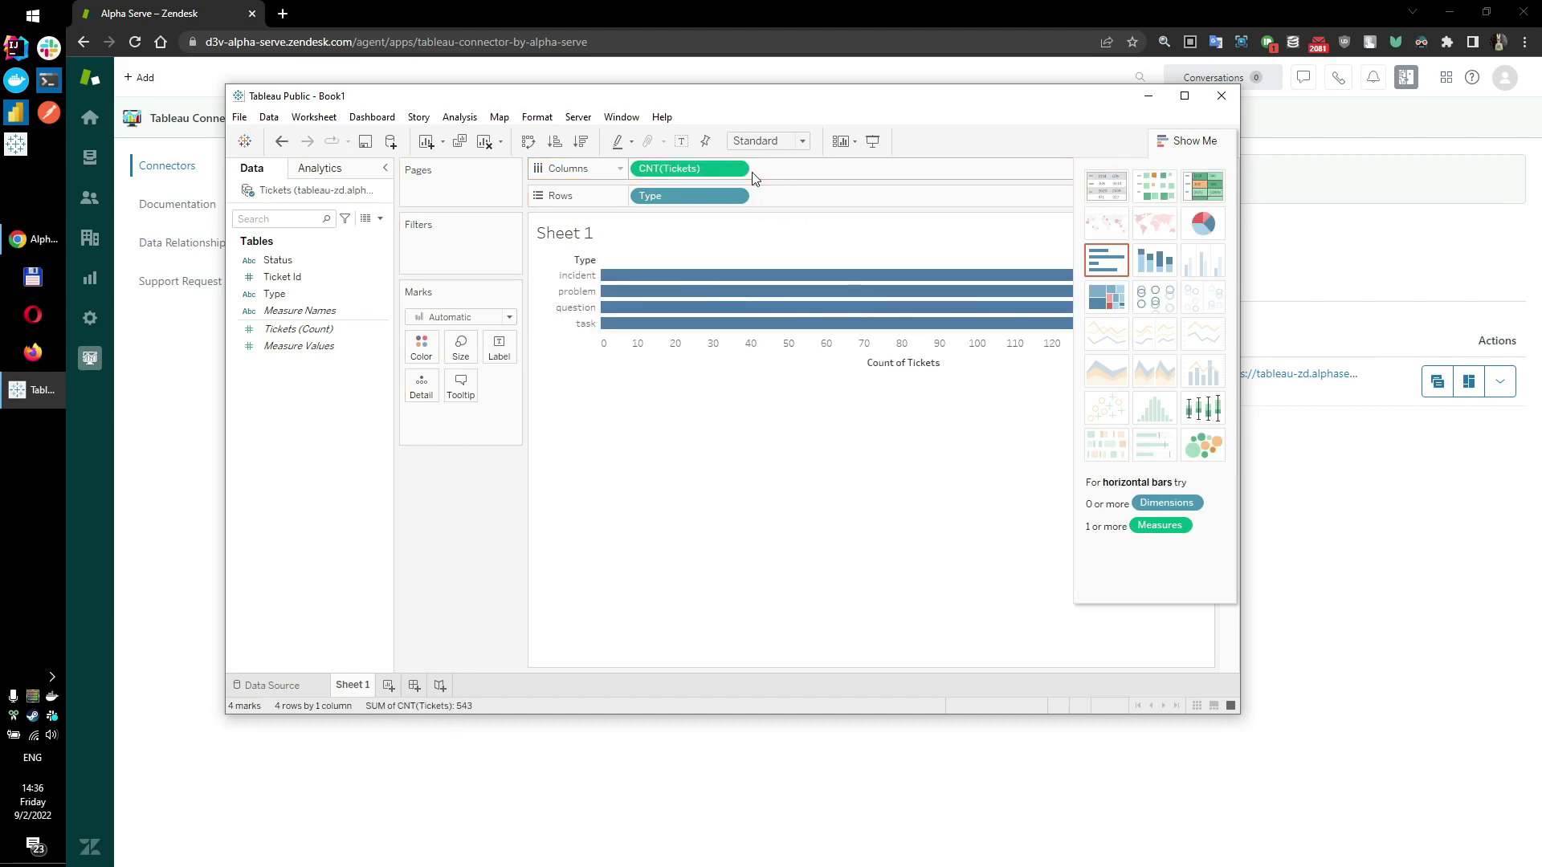
{"action": "left_click", "coordinate": [1210, 227]}
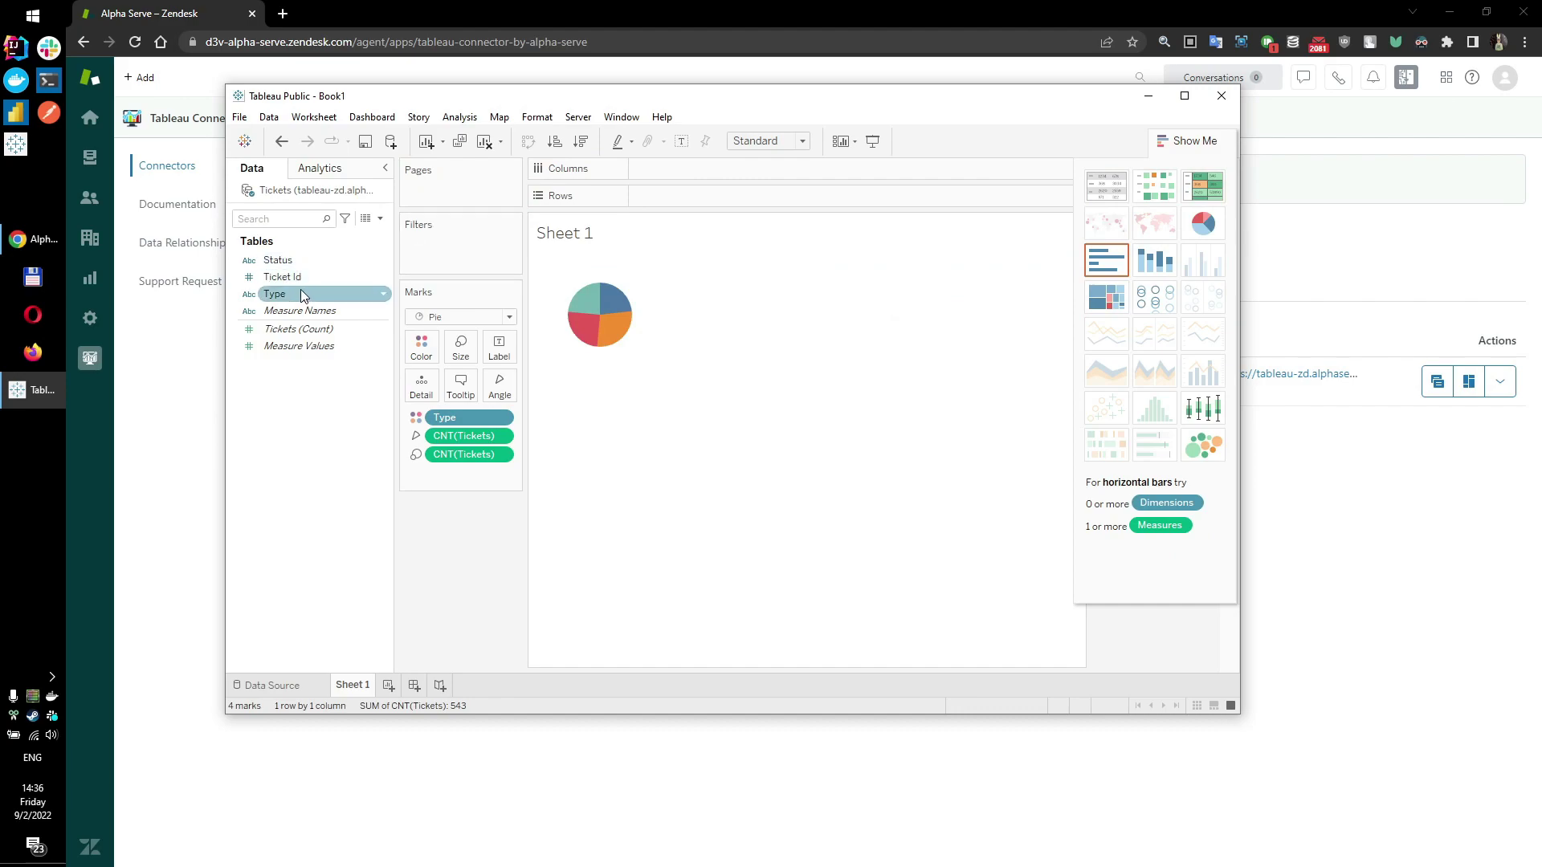
{"action": "left_click_drag", "start_coordinate": [300, 291], "coordinate": [499, 345]}
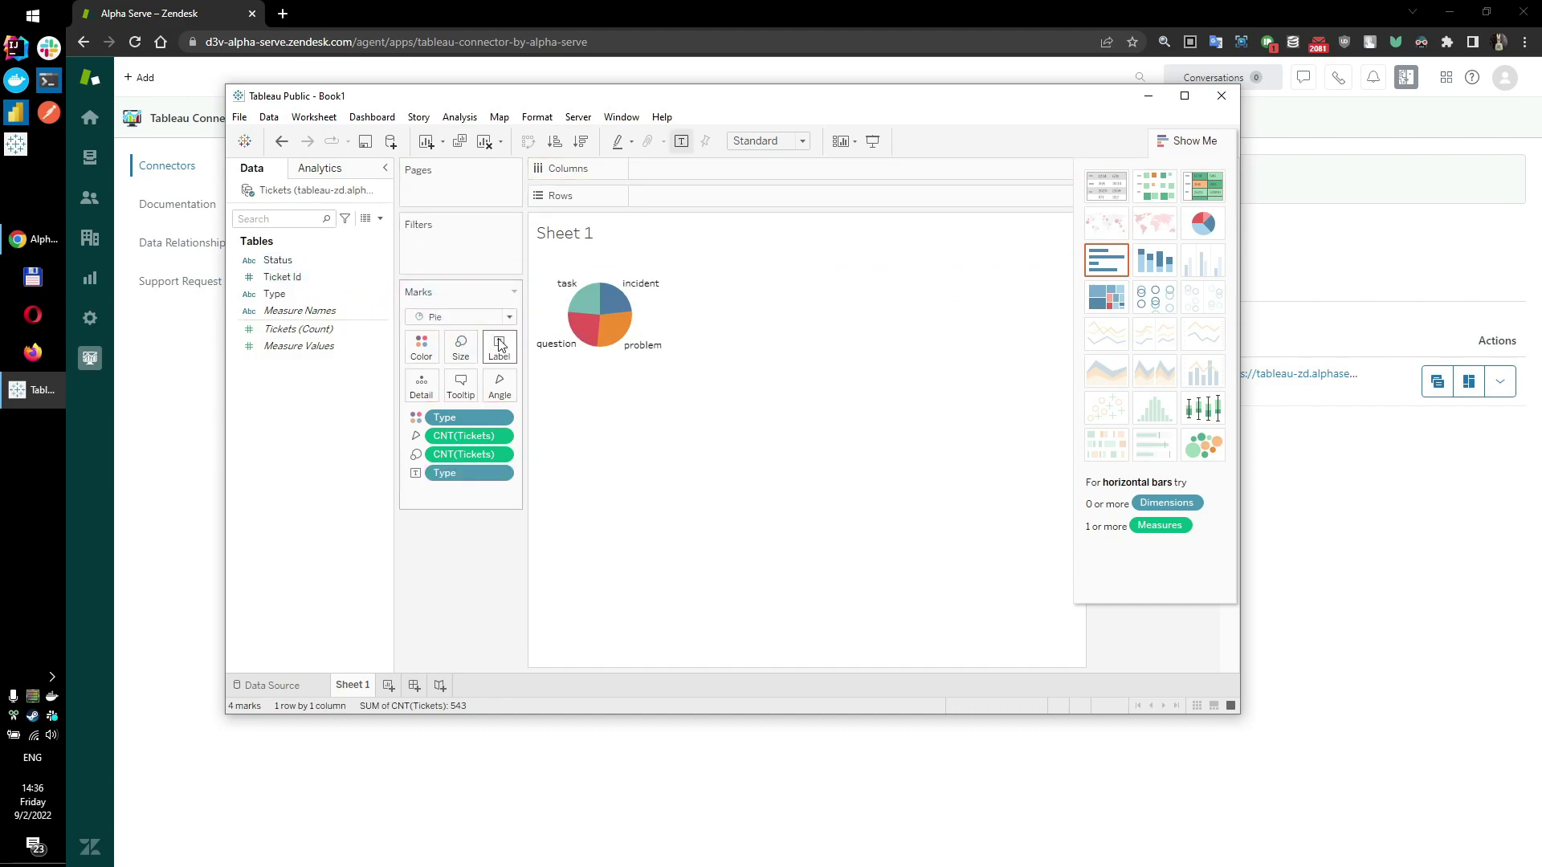
{"action": "left_click_drag", "start_coordinate": [333, 329], "coordinate": [498, 347]}
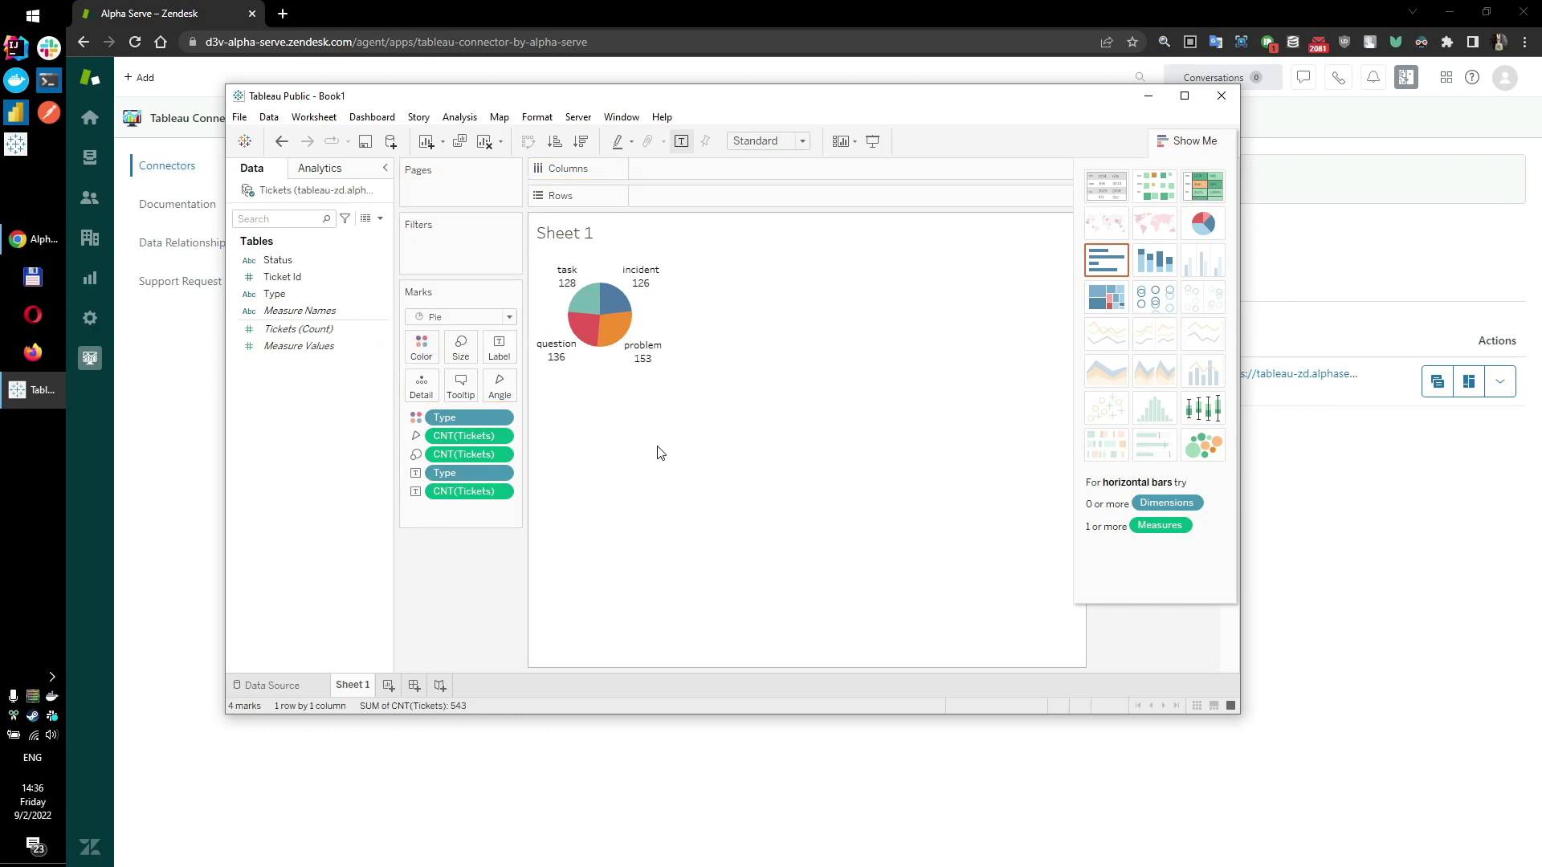